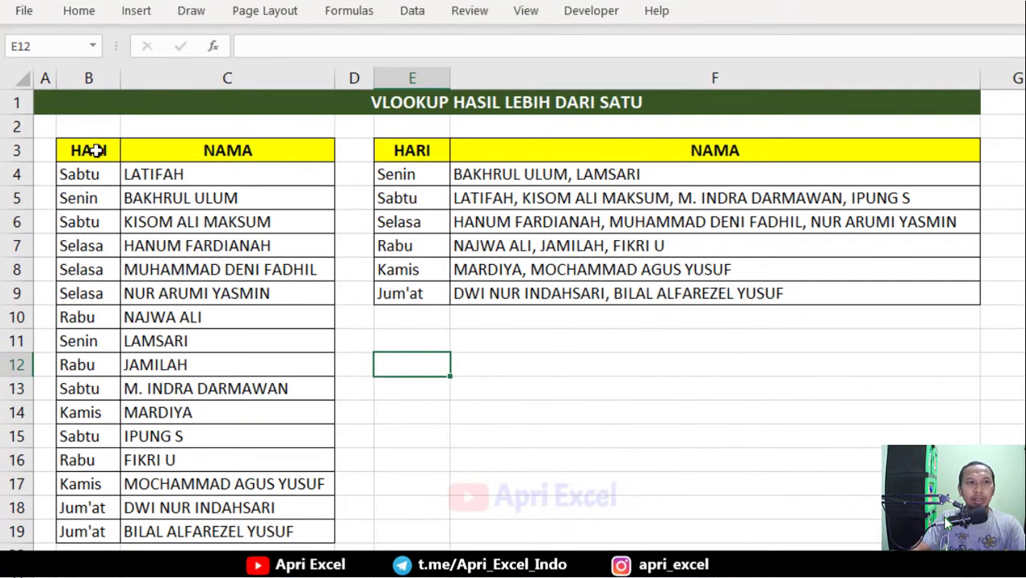
- Review the existing result table's days and the TEXTJOIN formula behind its joined names
click(95, 150)
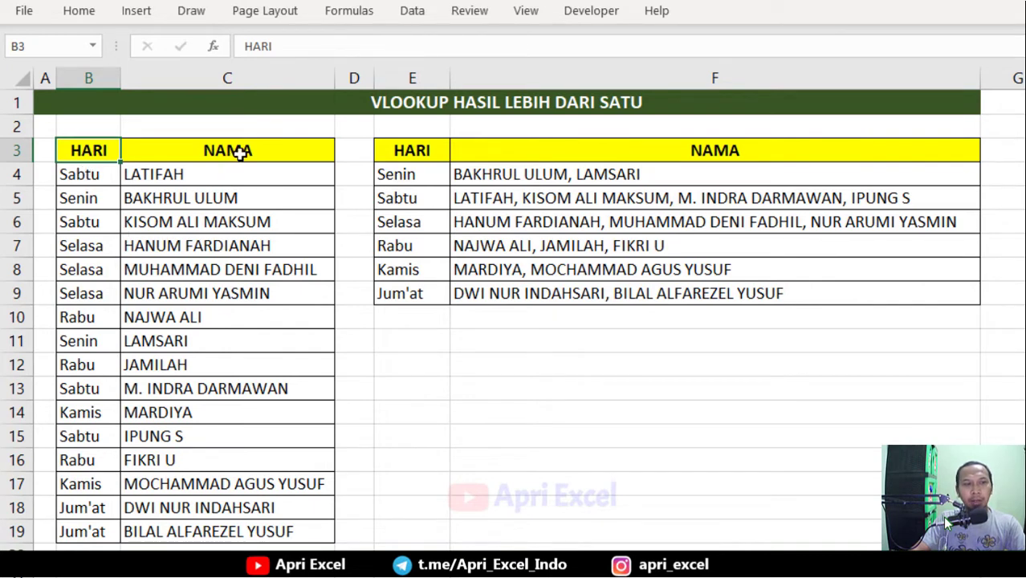
click(434, 151)
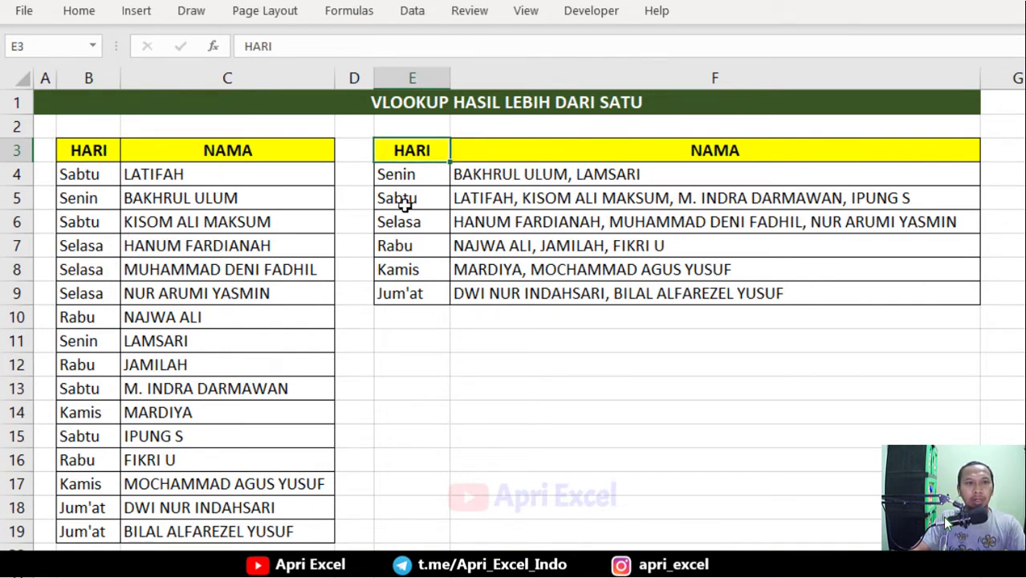
click(411, 174)
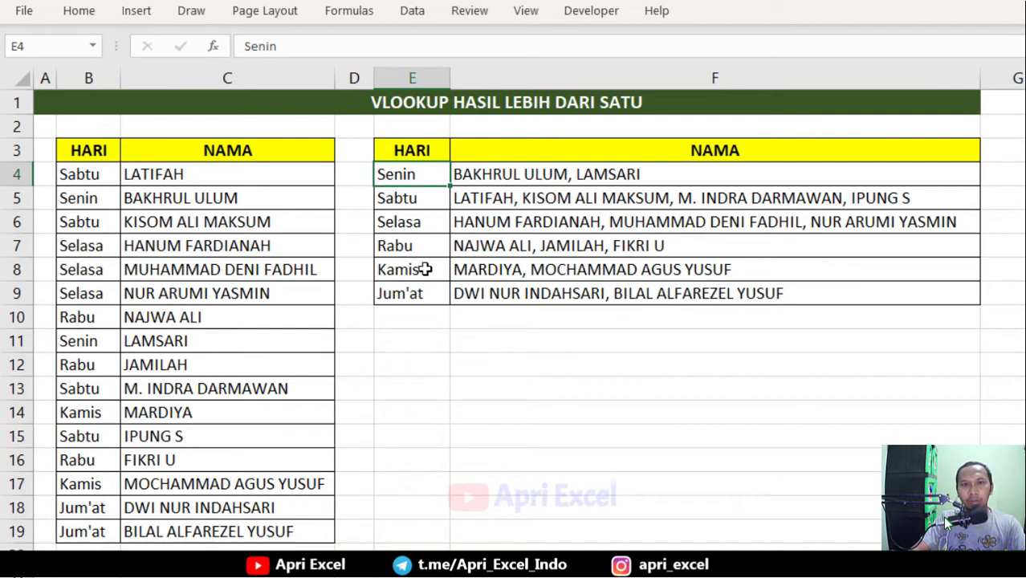
click(514, 182)
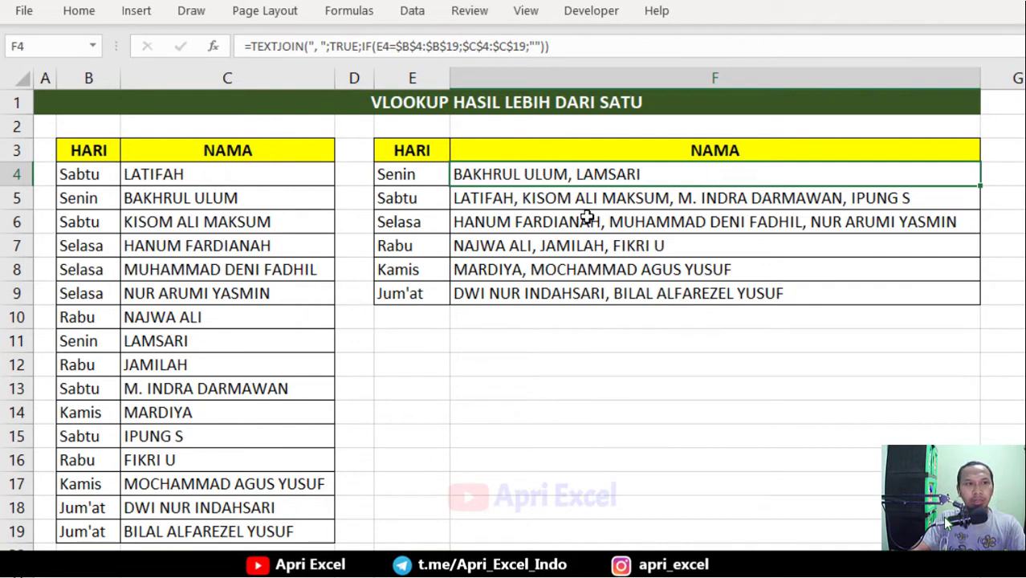
click(411, 180)
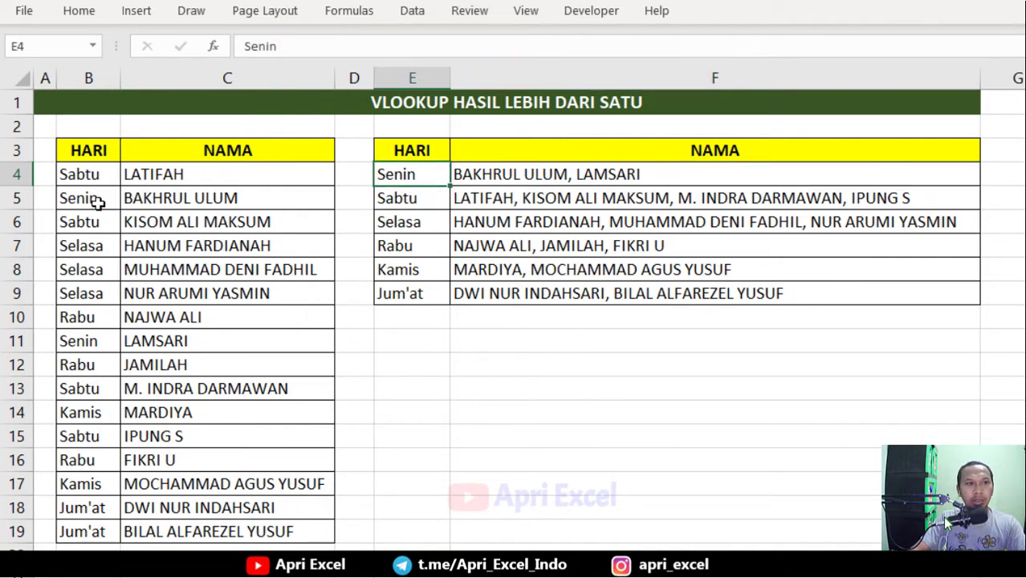
- Highlight the two Senin and three Rabu source rows behind the result table, then clear them
drag(99, 198, 184, 199)
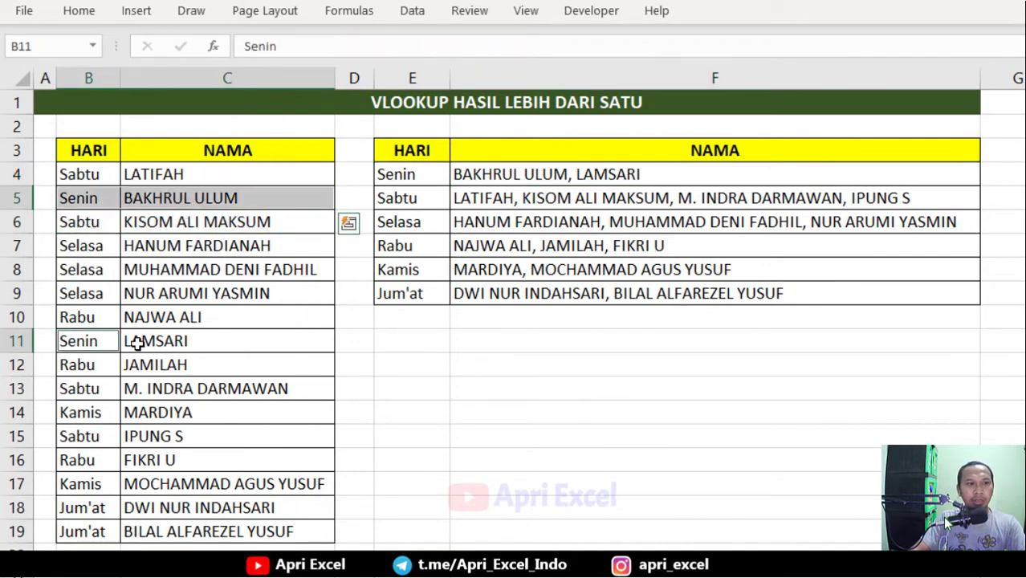
ctrl+drag(97, 345, 143, 343)
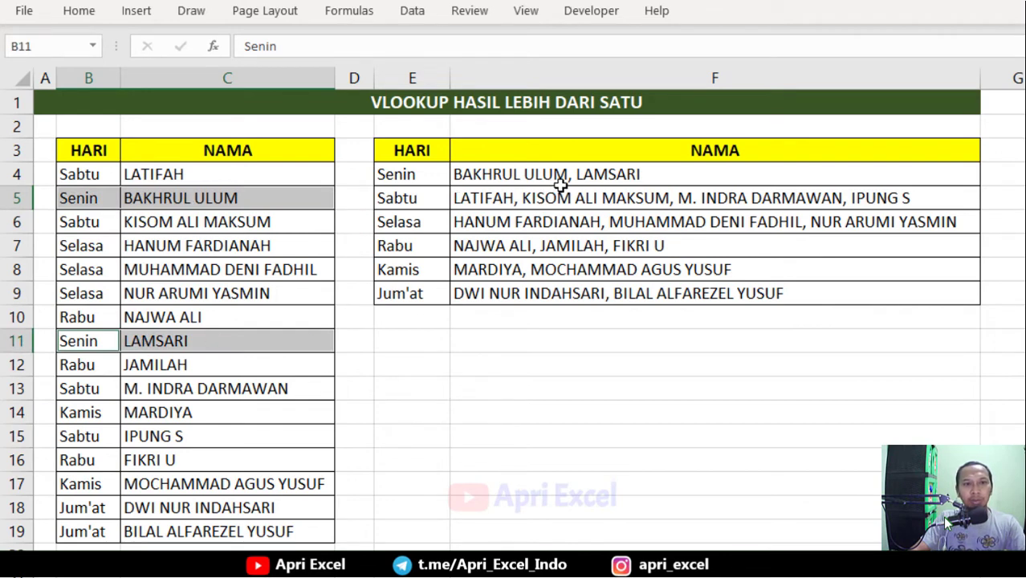
click(424, 248)
drag(100, 313, 200, 317)
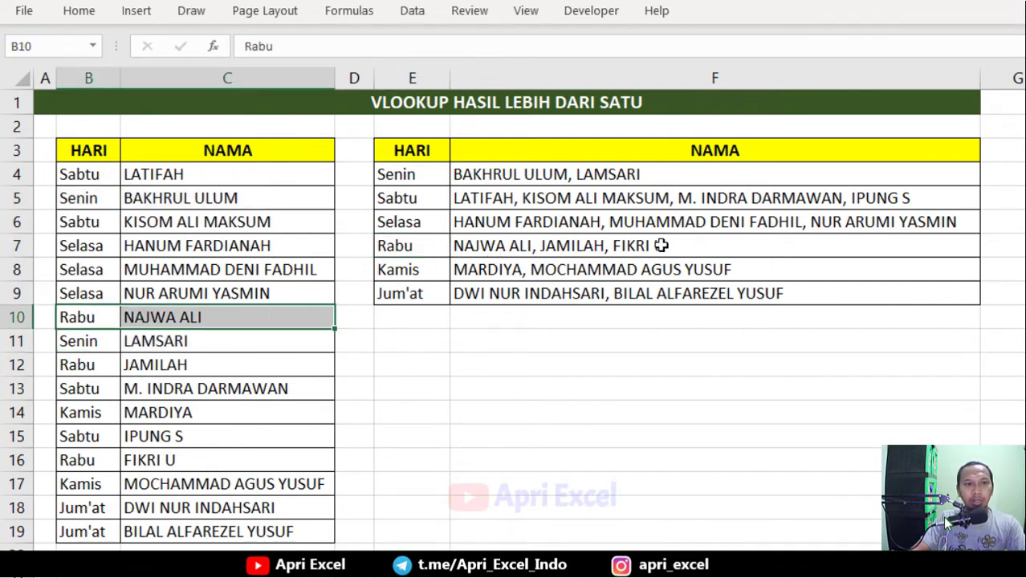
ctrl+drag(107, 364, 152, 363)
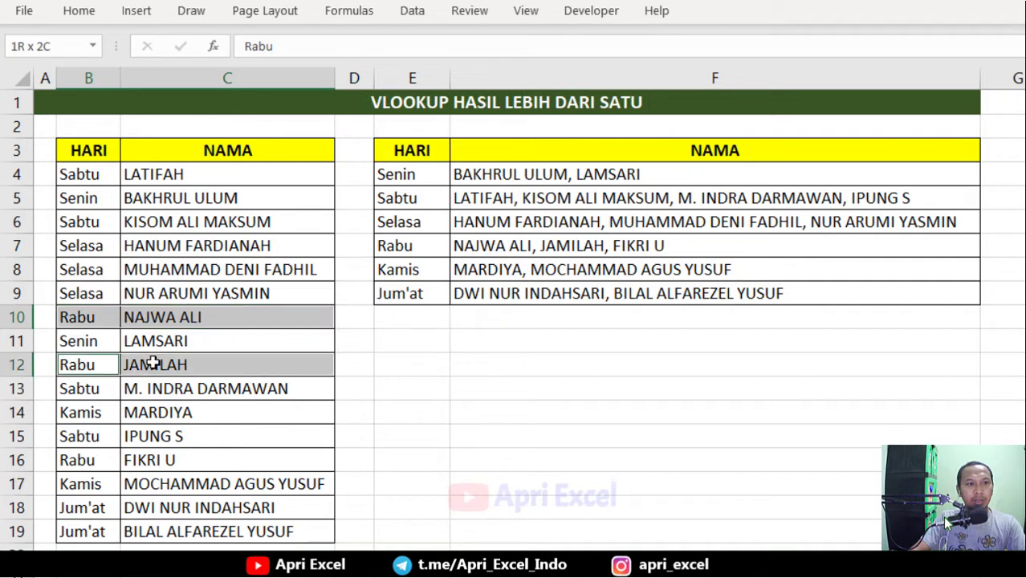
ctrl+drag(101, 462, 142, 459)
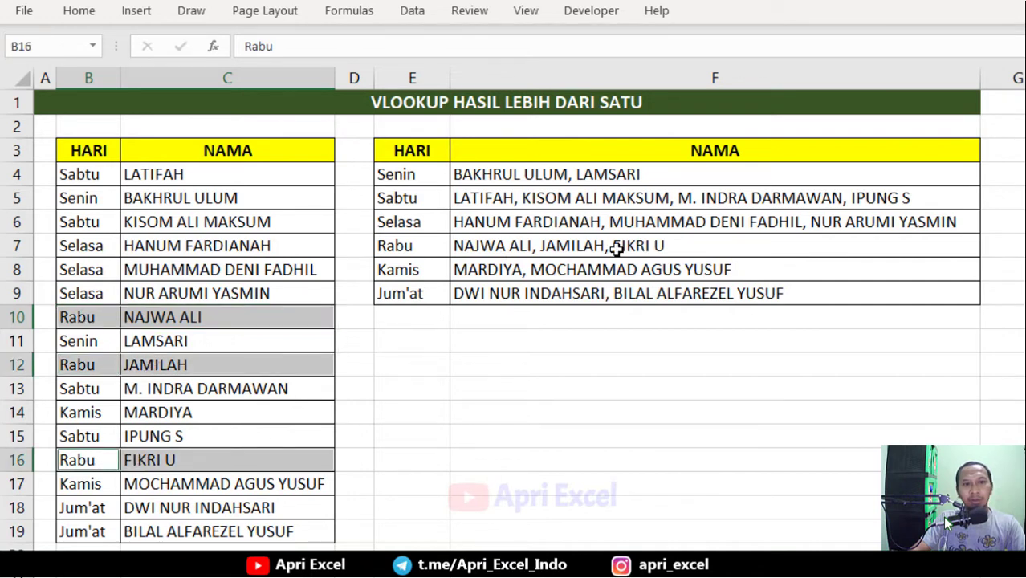
click(525, 346)
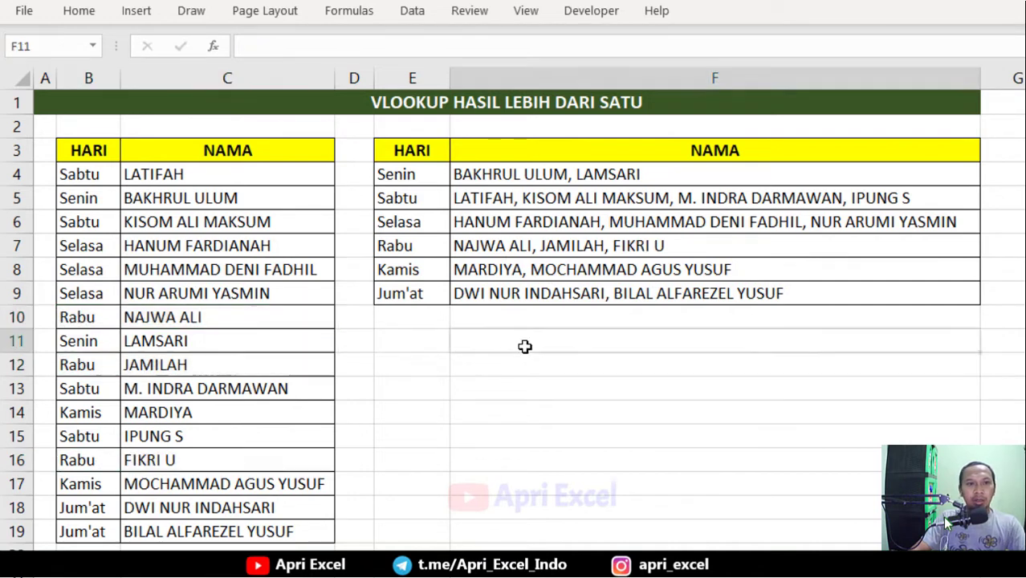
- Show the ranges used by the F4 joined-names formula without changing it
click(530, 176)
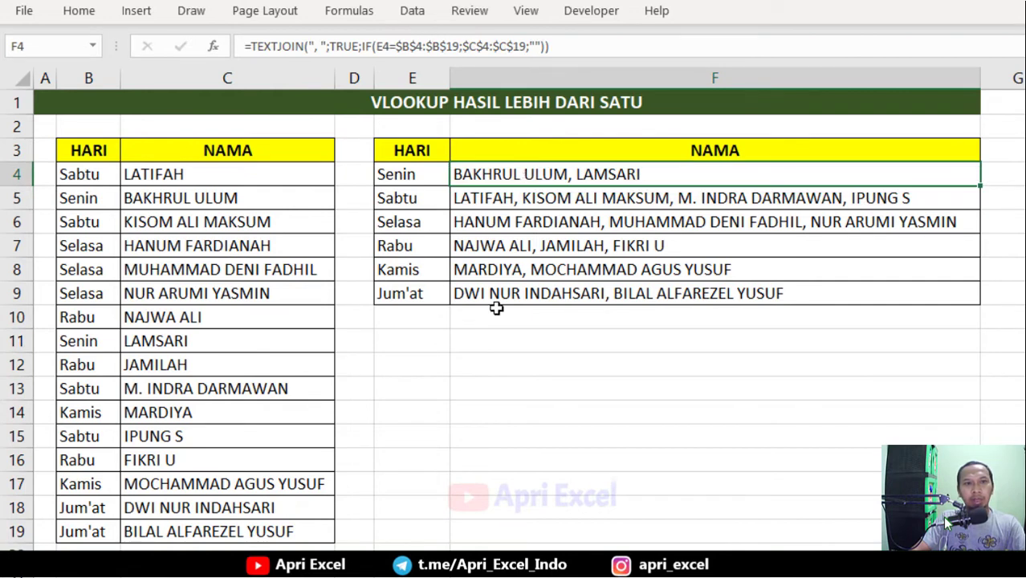
double_click(514, 175)
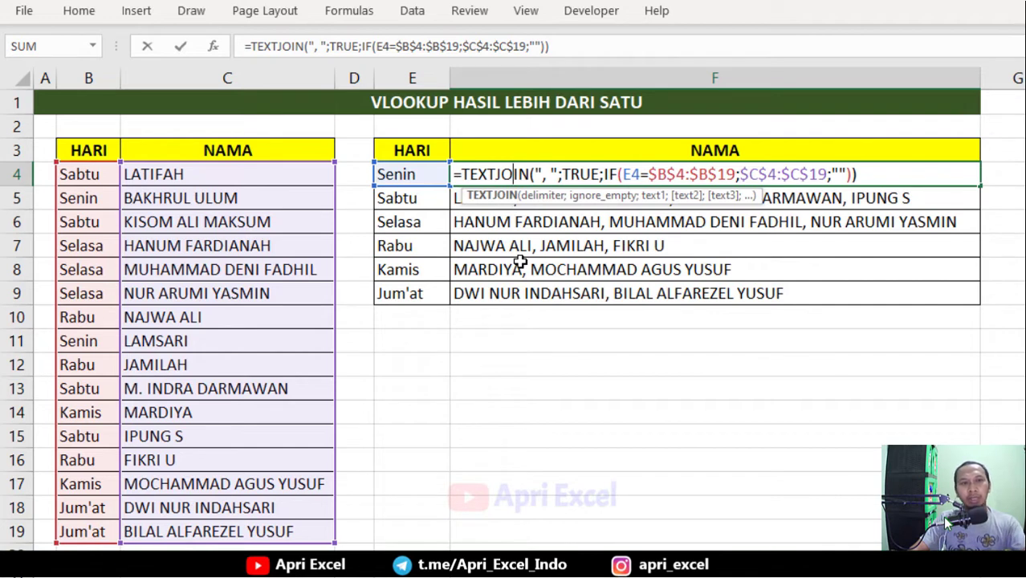
key(Escape)
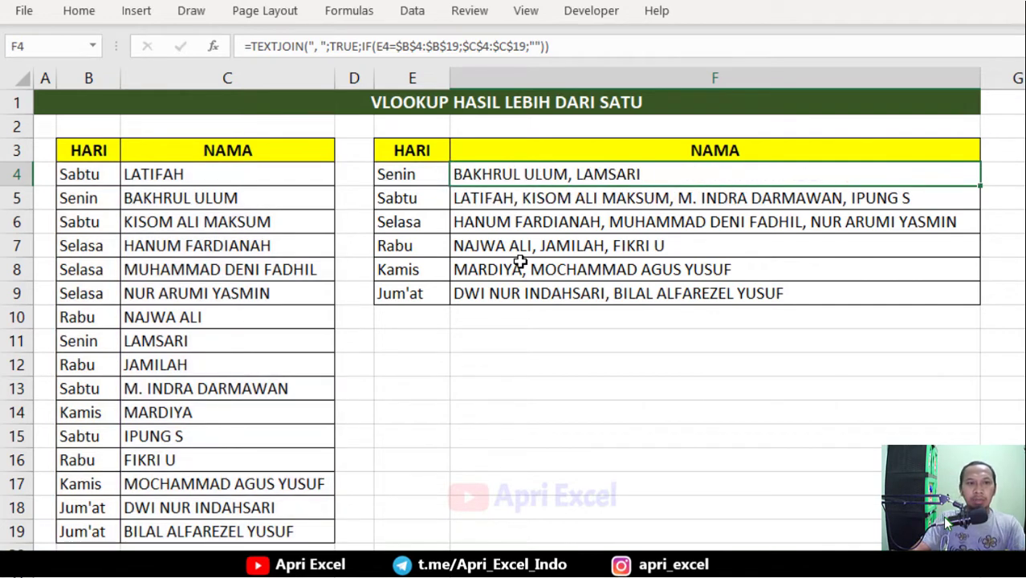
click(436, 346)
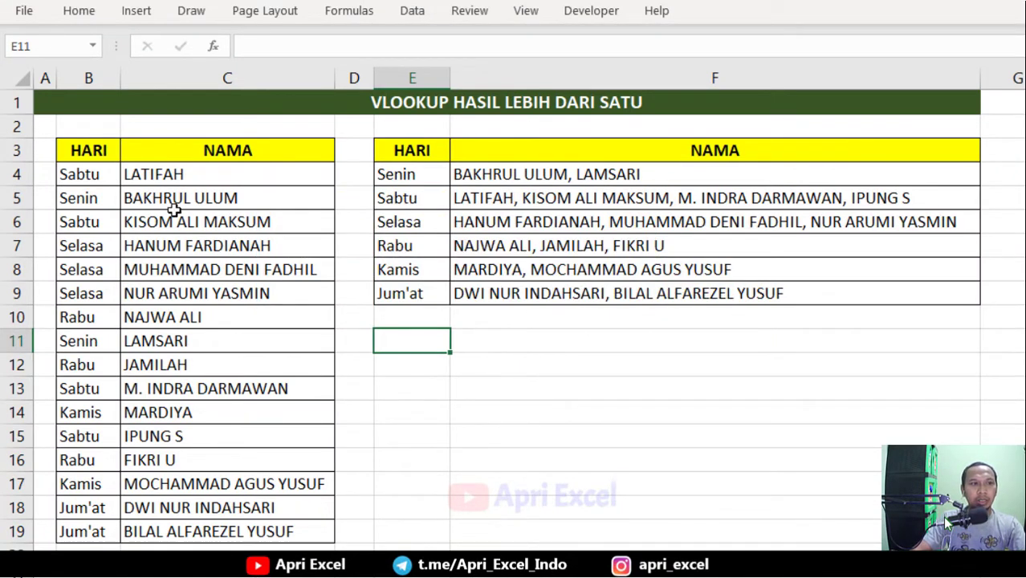
- Convert B3:C19 into Table1, keeping 'My table has headers' checked
drag(90, 151, 208, 532)
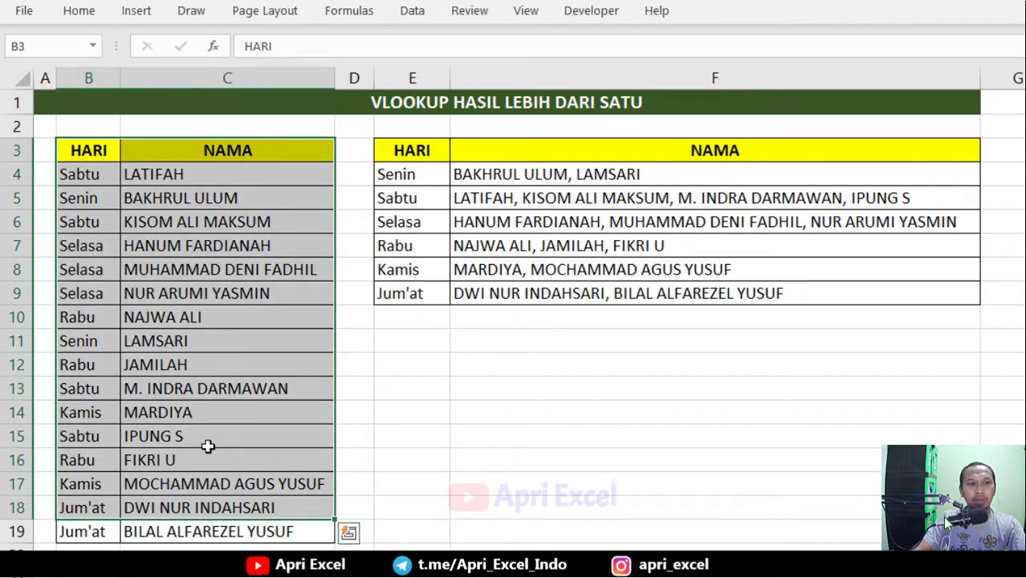
click(193, 334)
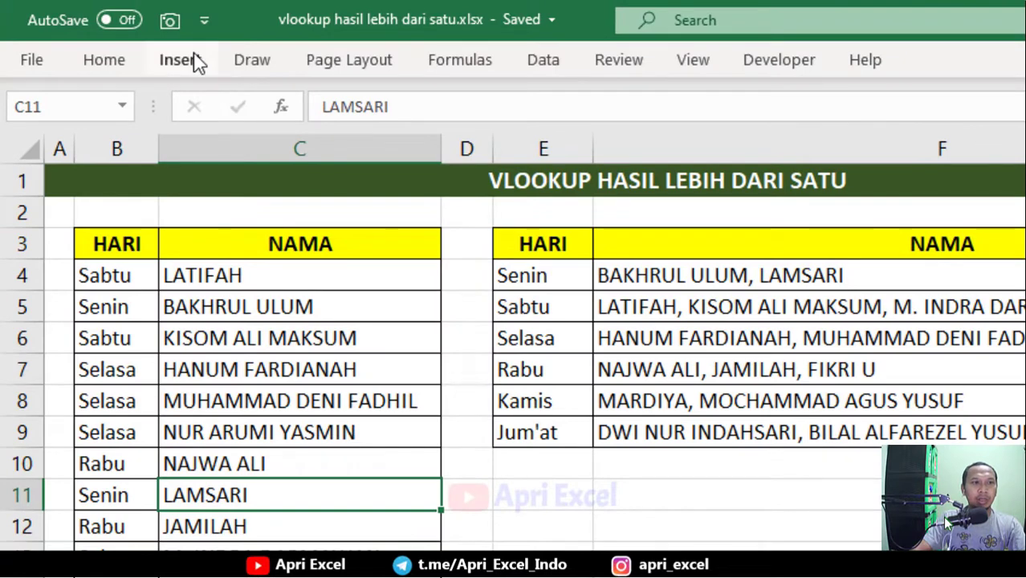
click(194, 63)
click(221, 104)
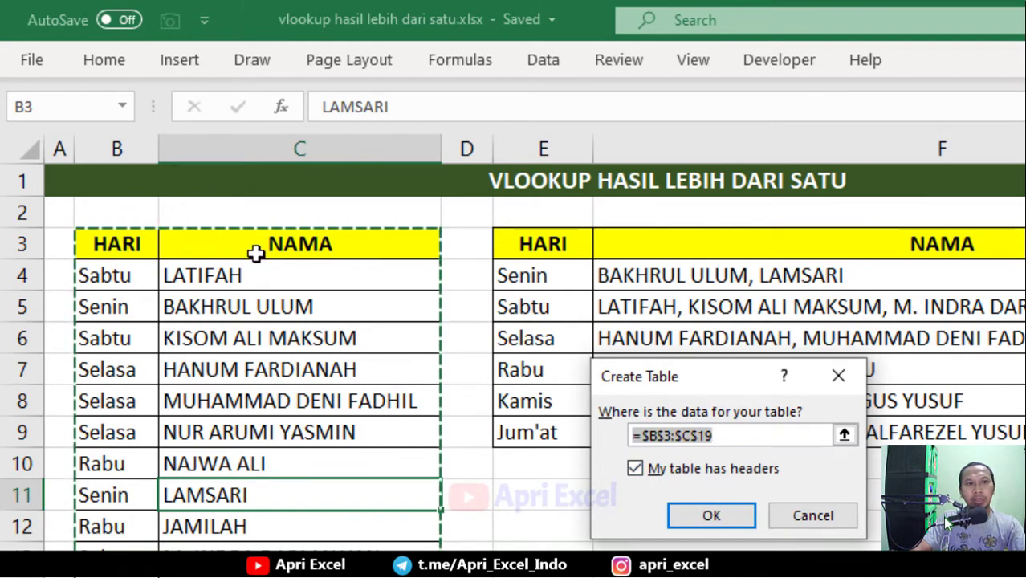
click(681, 515)
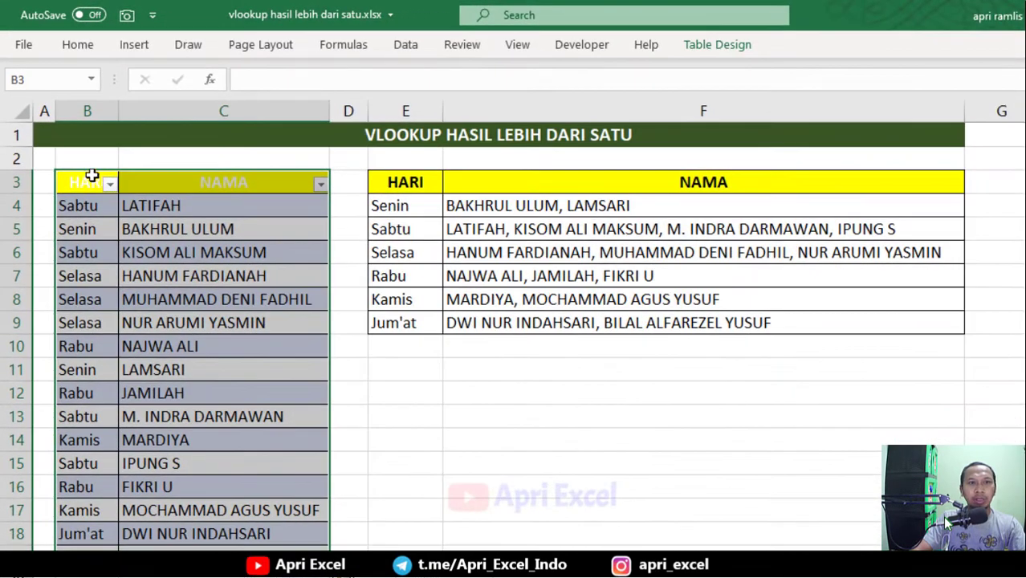
click(712, 46)
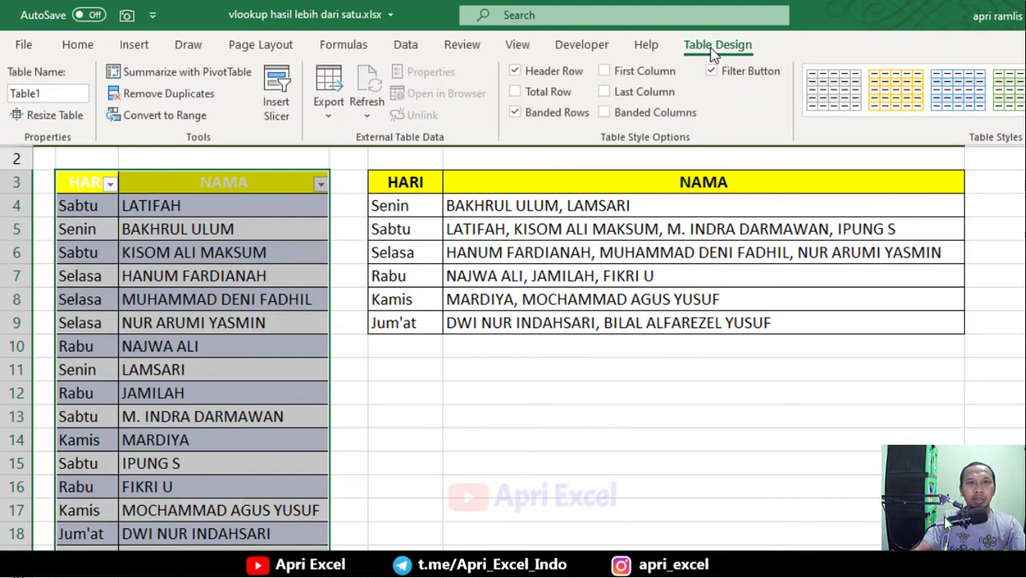
- Apply a table style with black header text and load Table1 into Power Query Editor
click(958, 90)
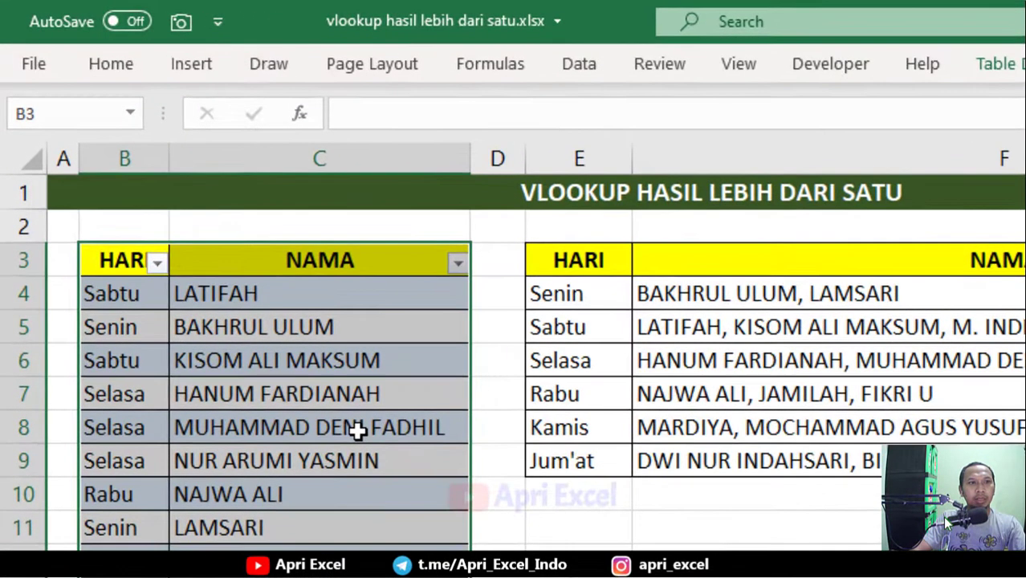
click(597, 69)
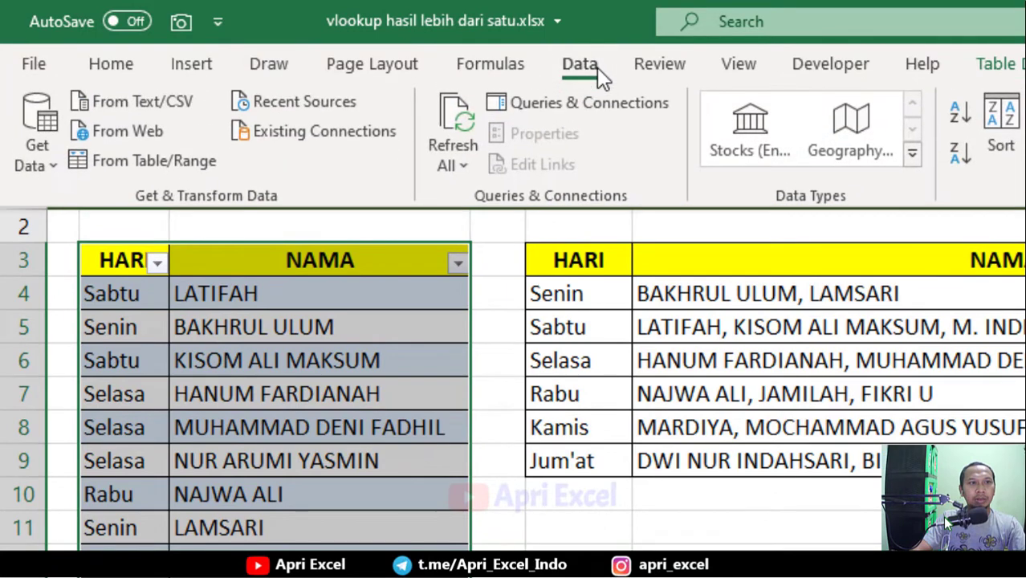
click(159, 153)
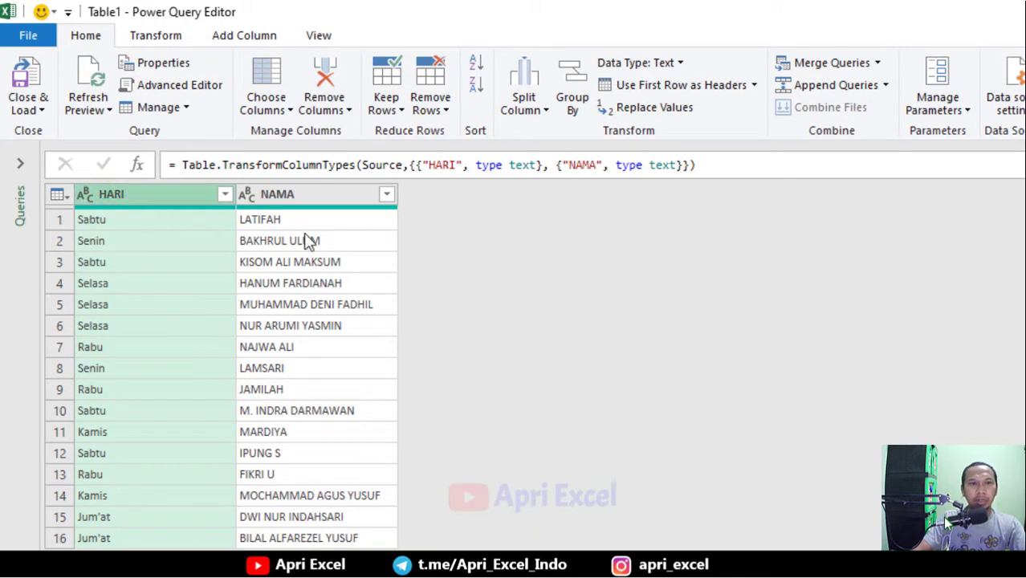
- Group the query by HARI using the All Rows operation
click(586, 88)
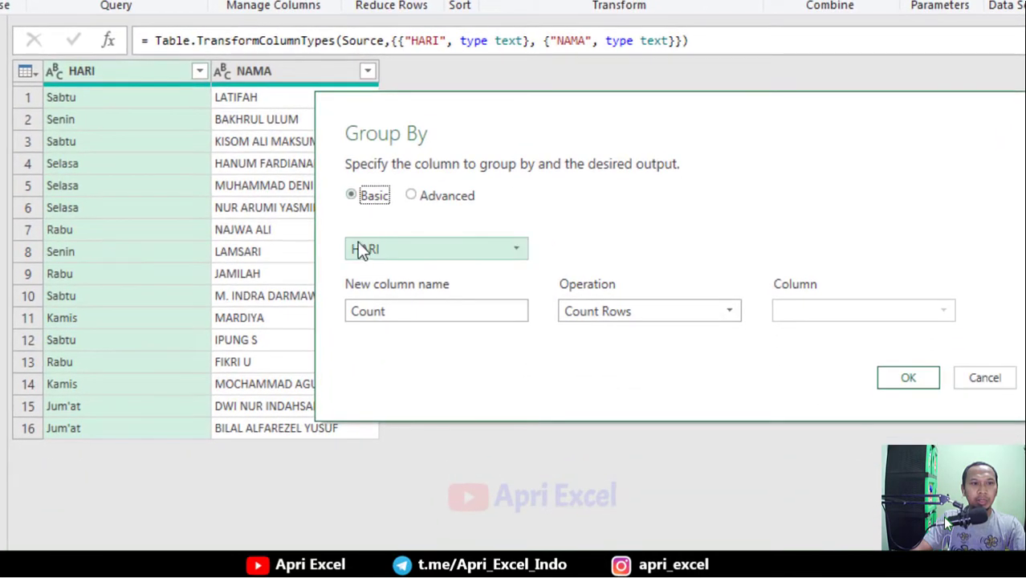
click(587, 311)
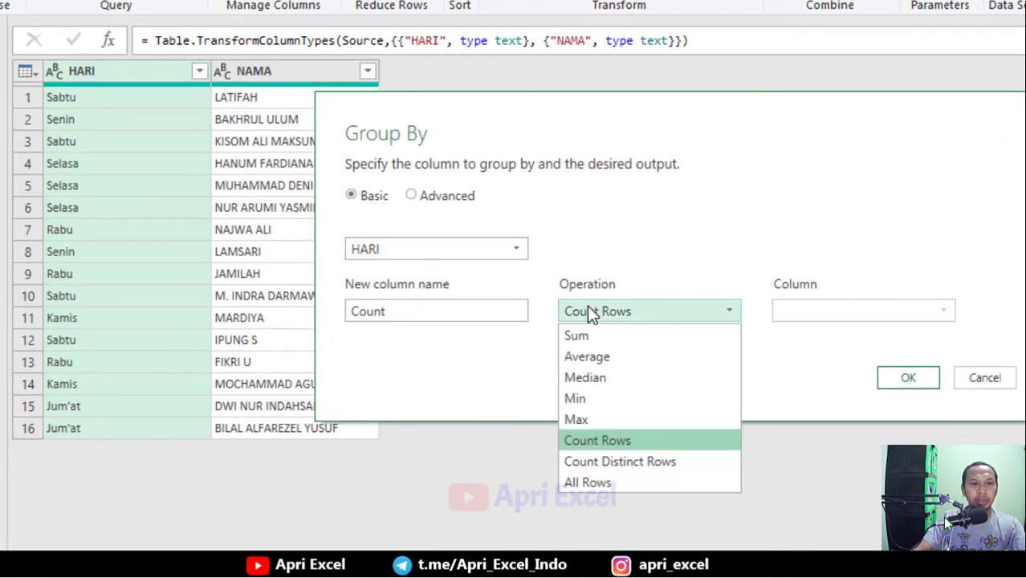
click(580, 484)
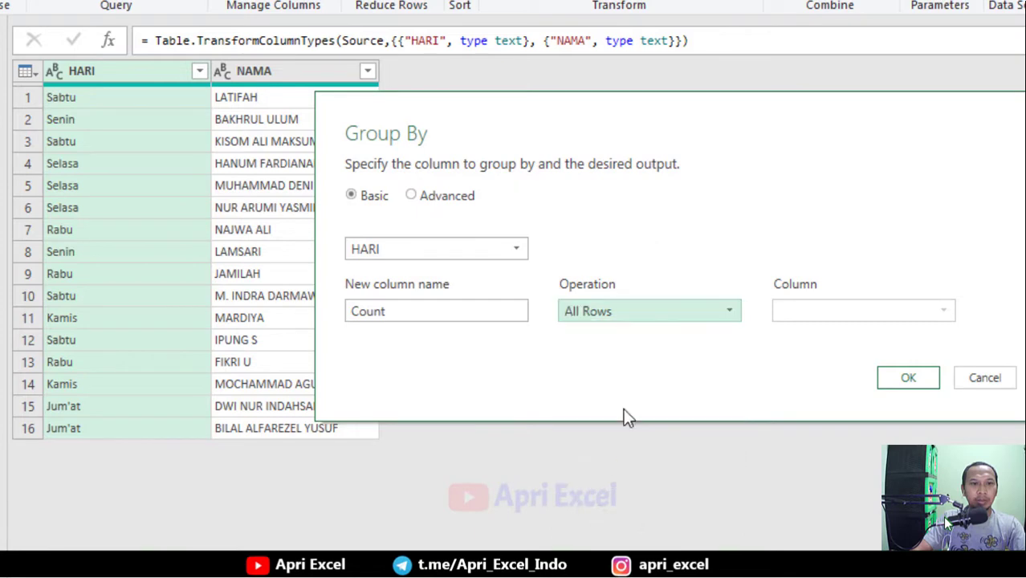
click(906, 379)
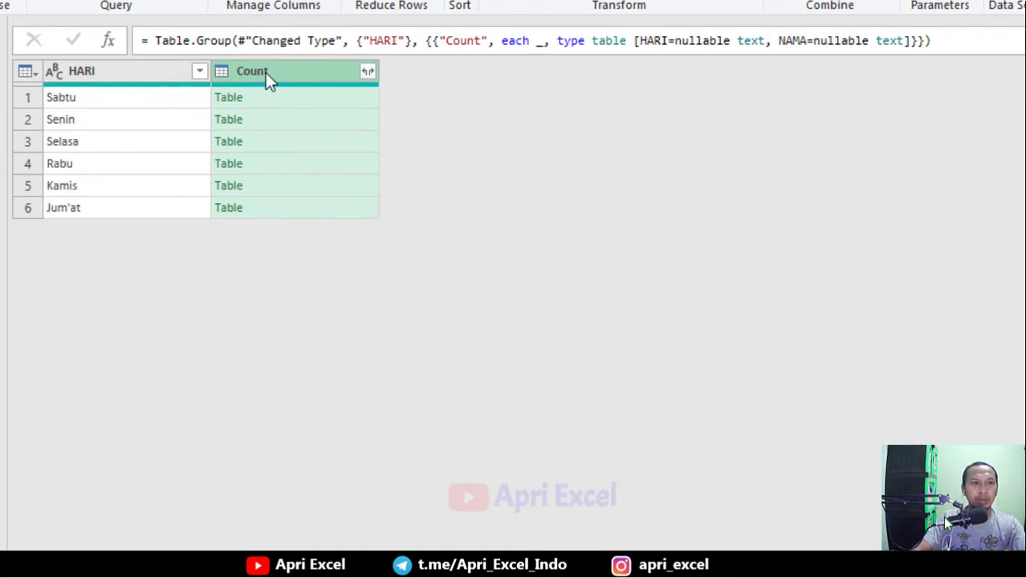
- Preview Sabtu's nested table holding four HARI/NAMA rows
click(249, 79)
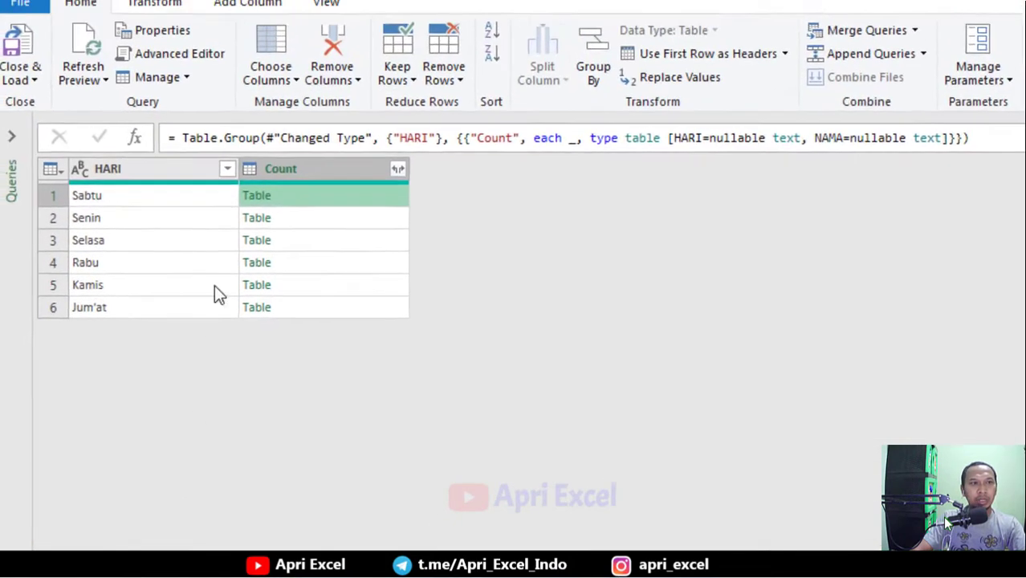
click(258, 36)
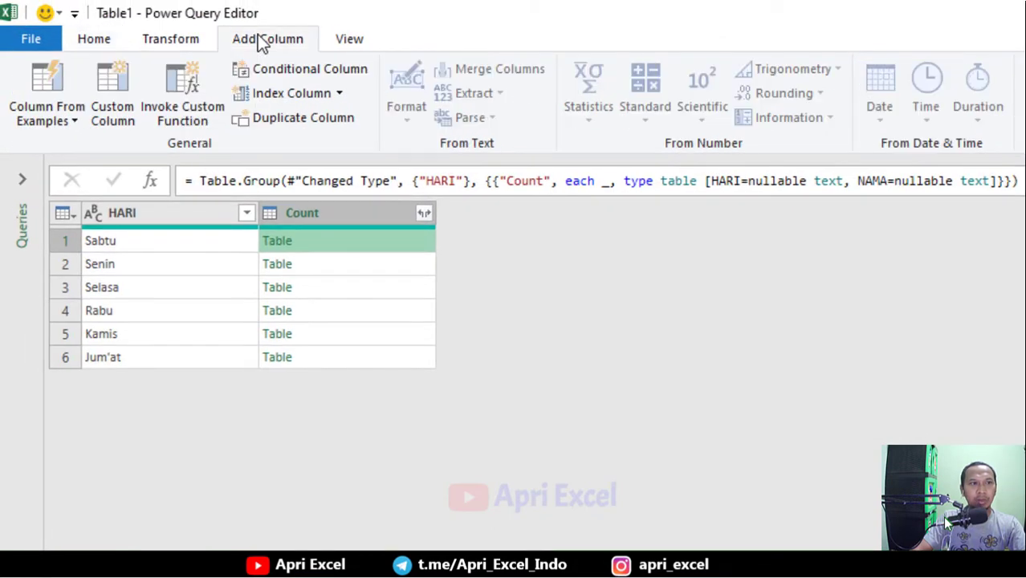
- Add a Custom column with the formula [Count][NAMA] to list each day's names
click(120, 96)
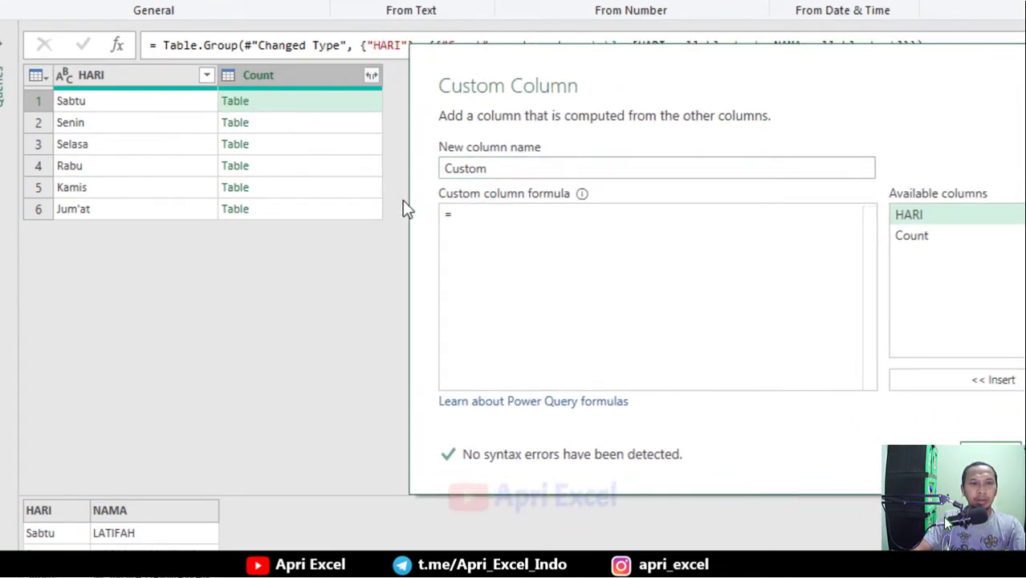
click(914, 237)
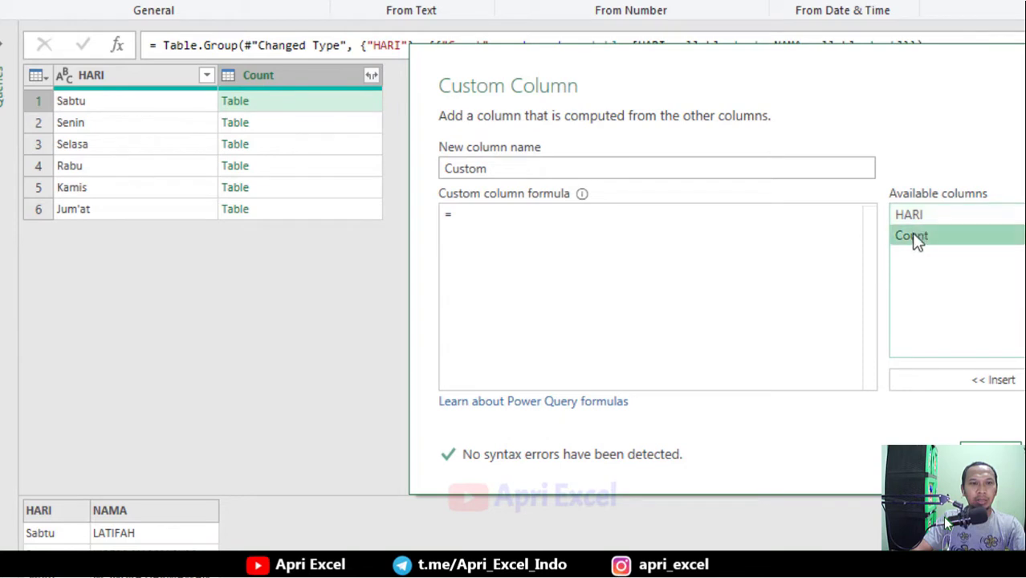
double_click(918, 237)
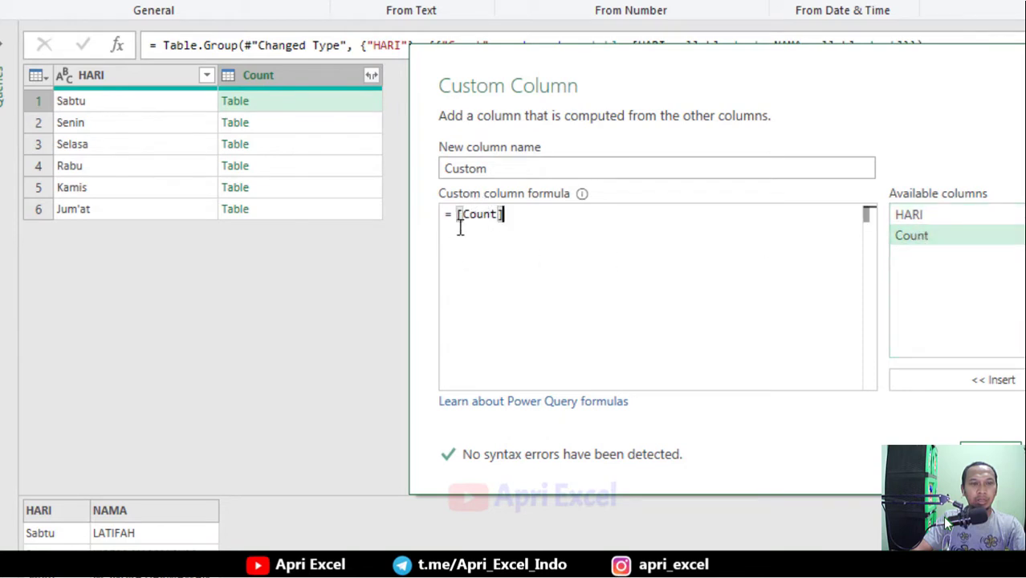
drag(521, 91, 366, 243)
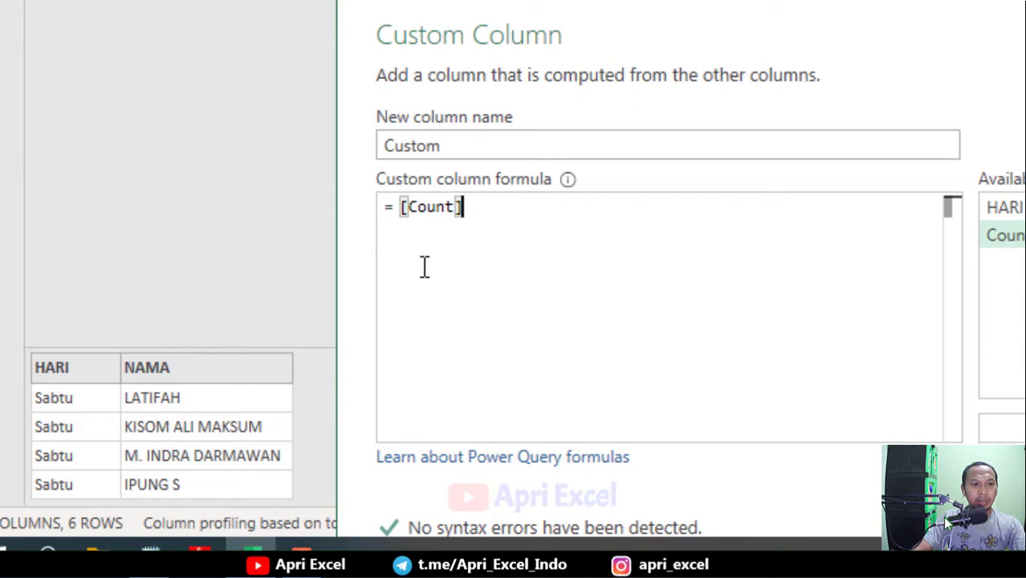
text([)
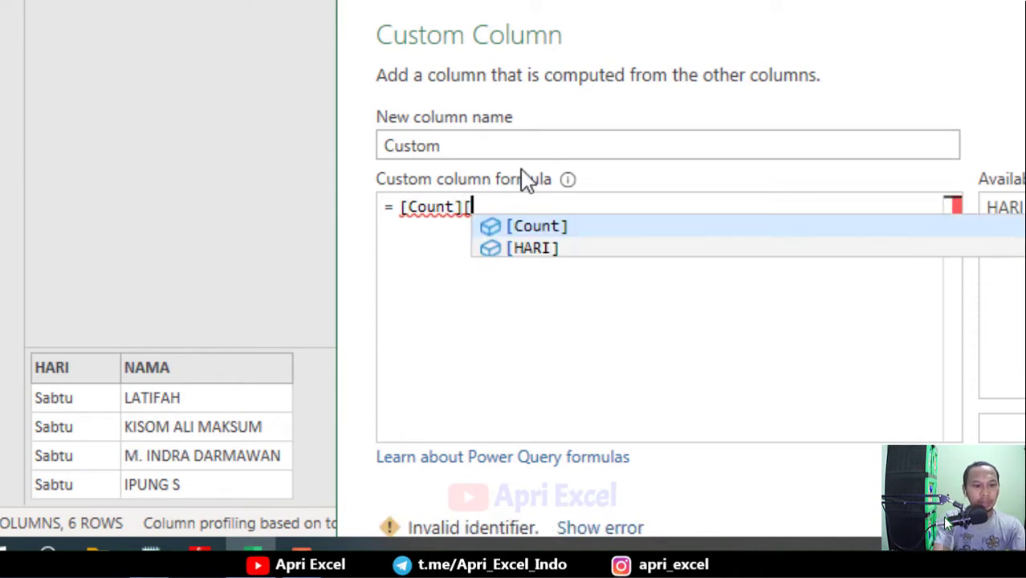
text(NAMA)
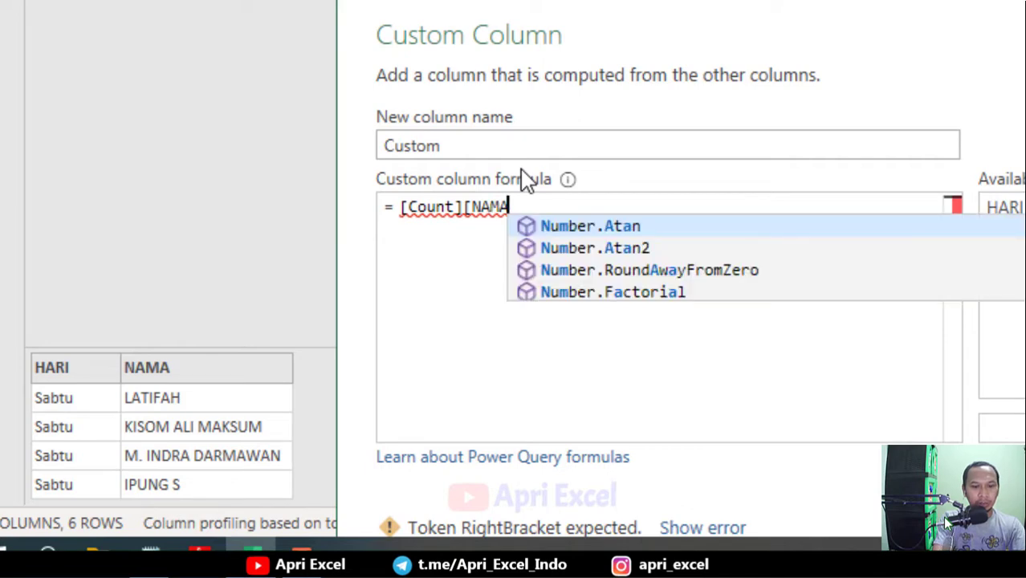
text(])
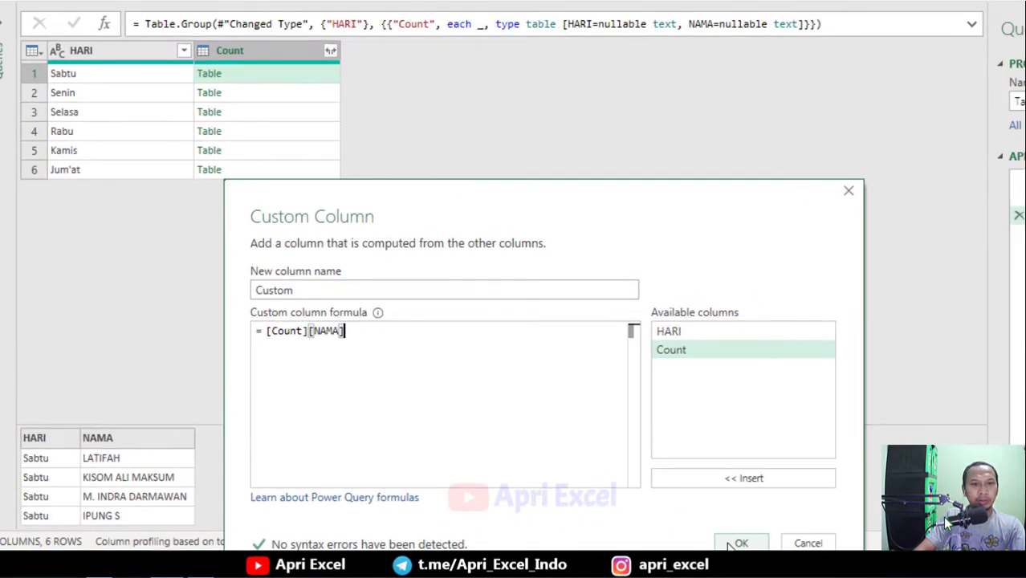
click(751, 542)
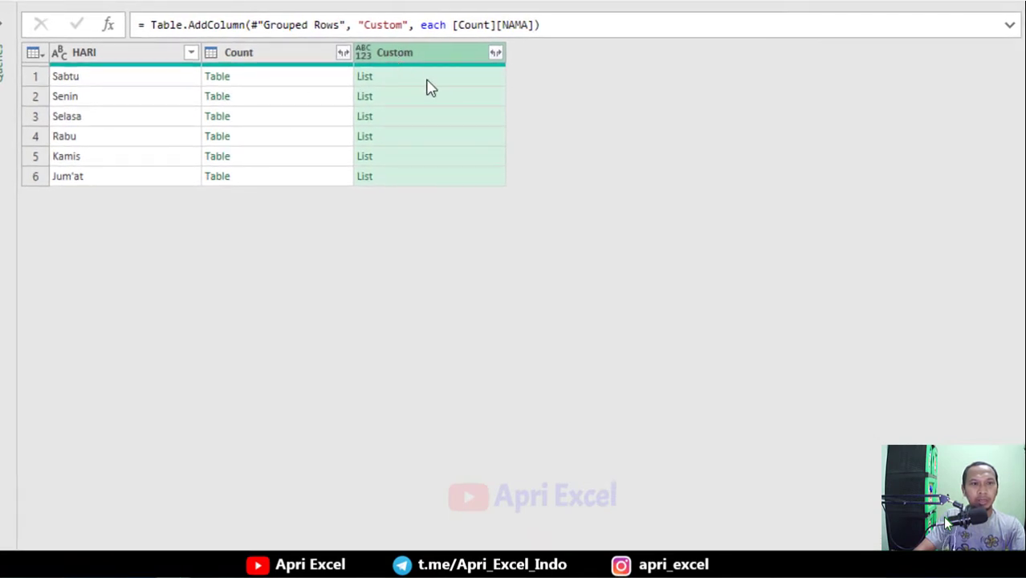
click(426, 82)
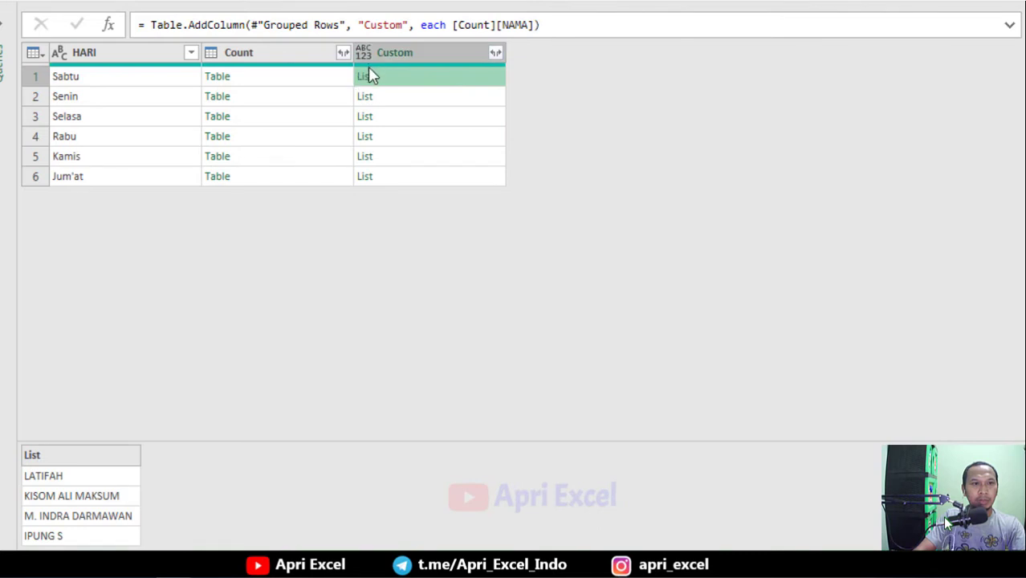
click(385, 102)
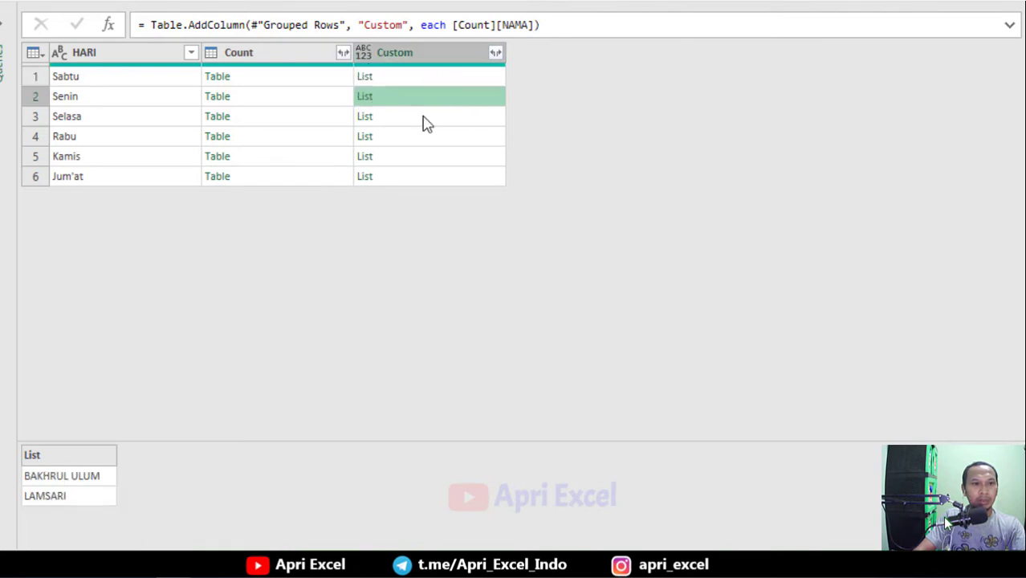
click(422, 117)
click(426, 138)
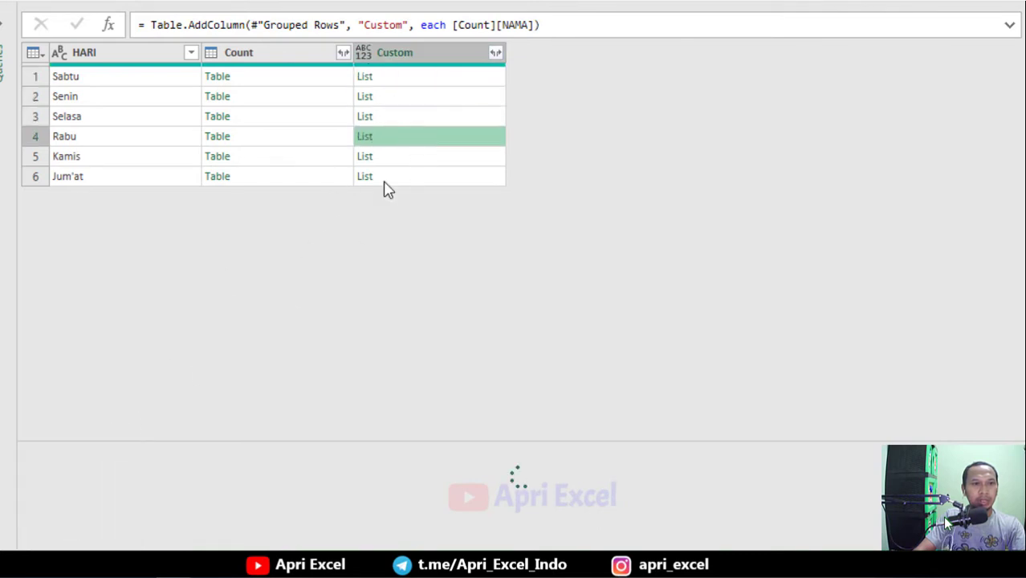
click(450, 158)
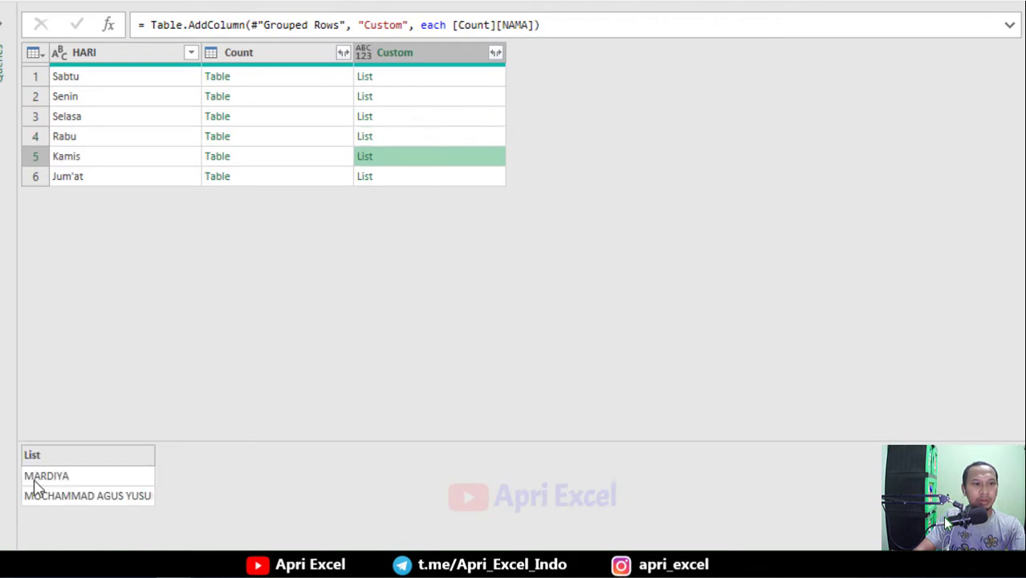
click(294, 63)
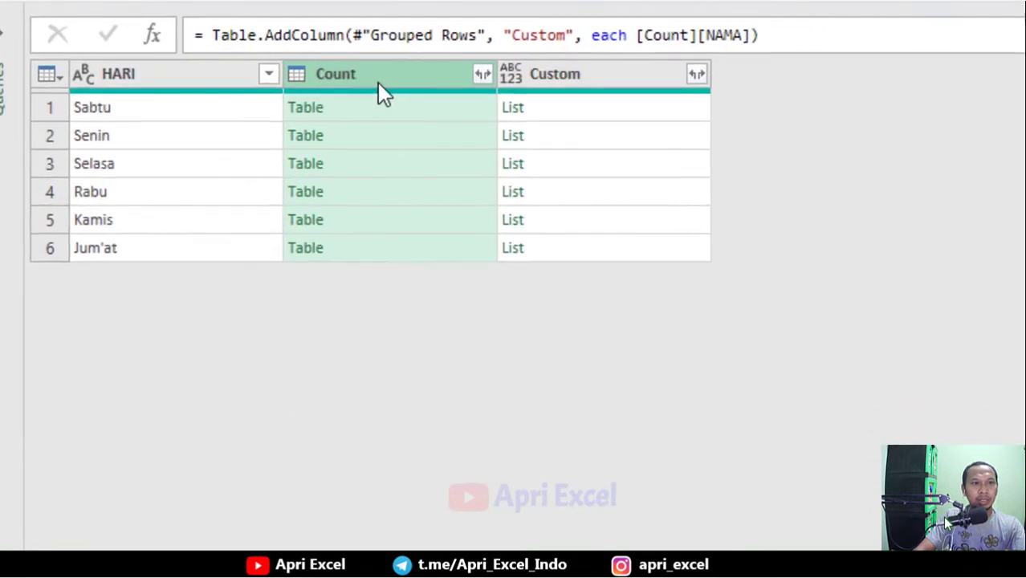
- Remove the Count column and extract the Custom list values joined with a custom ', ' delimiter
right_click(299, 61)
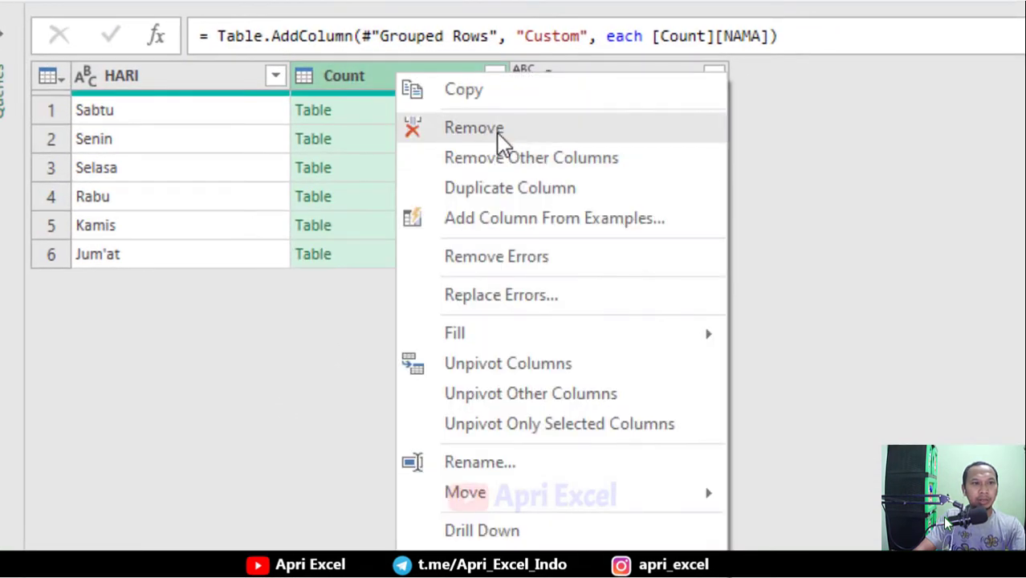
click(498, 134)
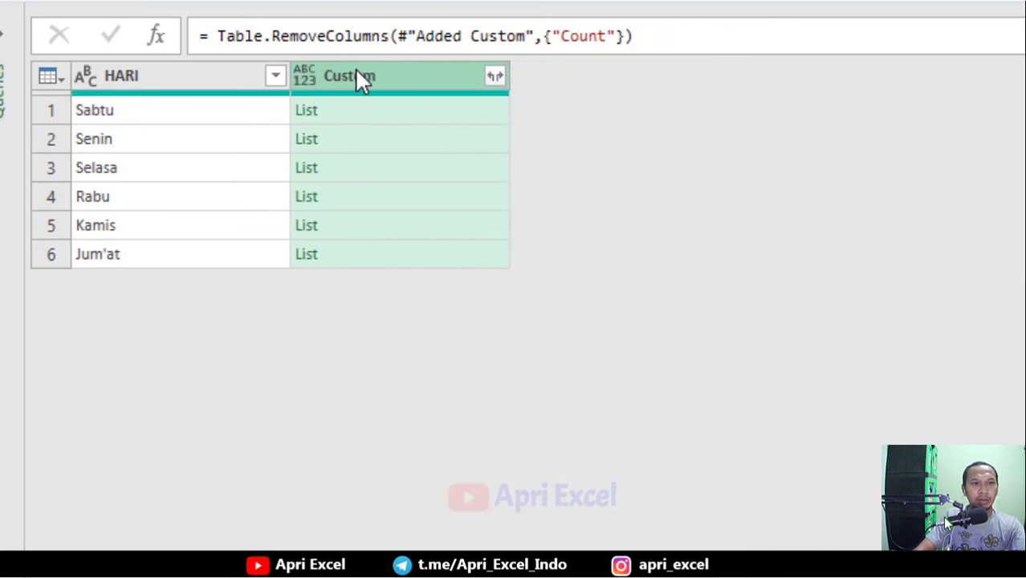
click(492, 77)
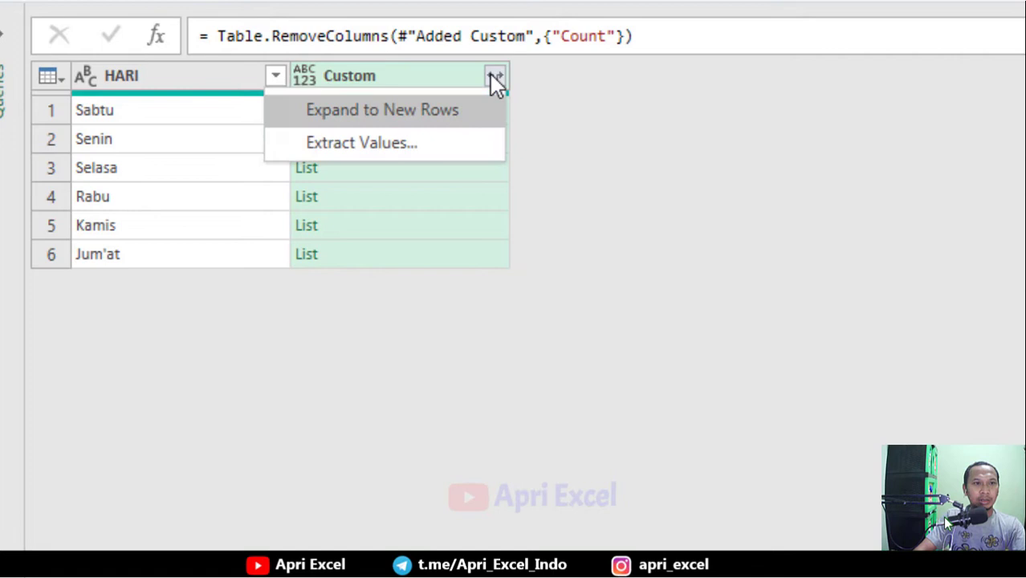
click(392, 139)
click(588, 315)
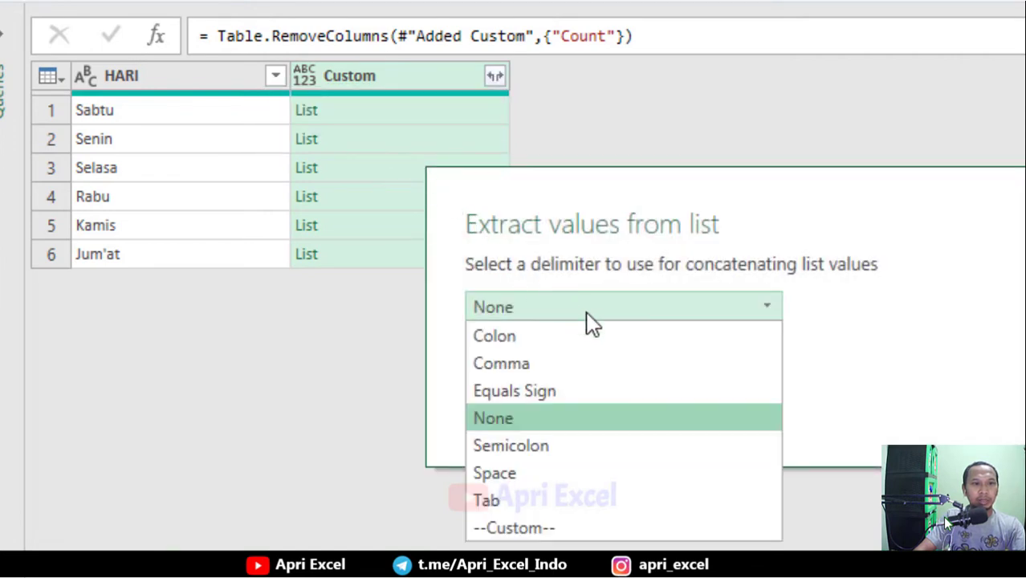
click(526, 530)
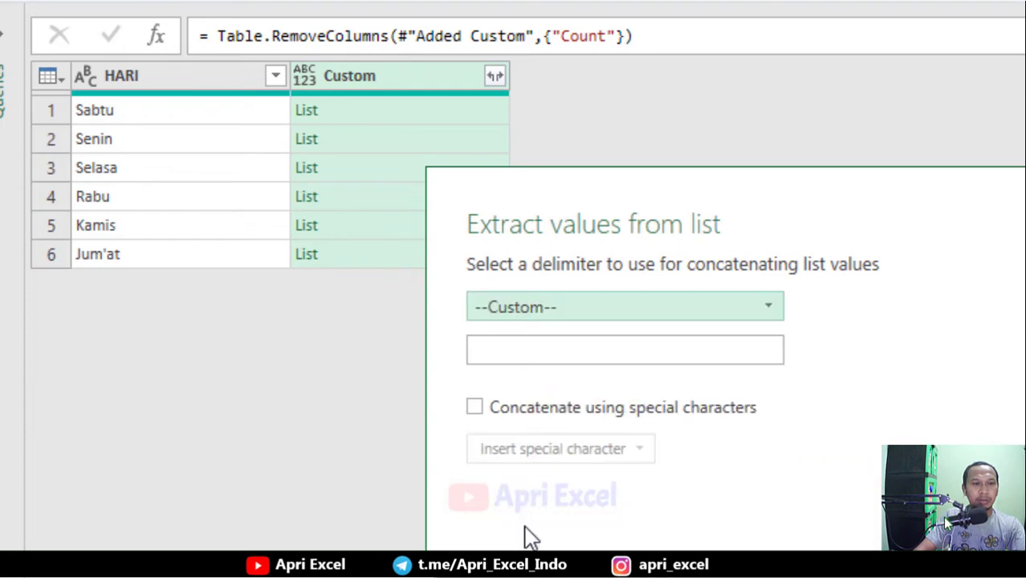
click(546, 351)
text(,)
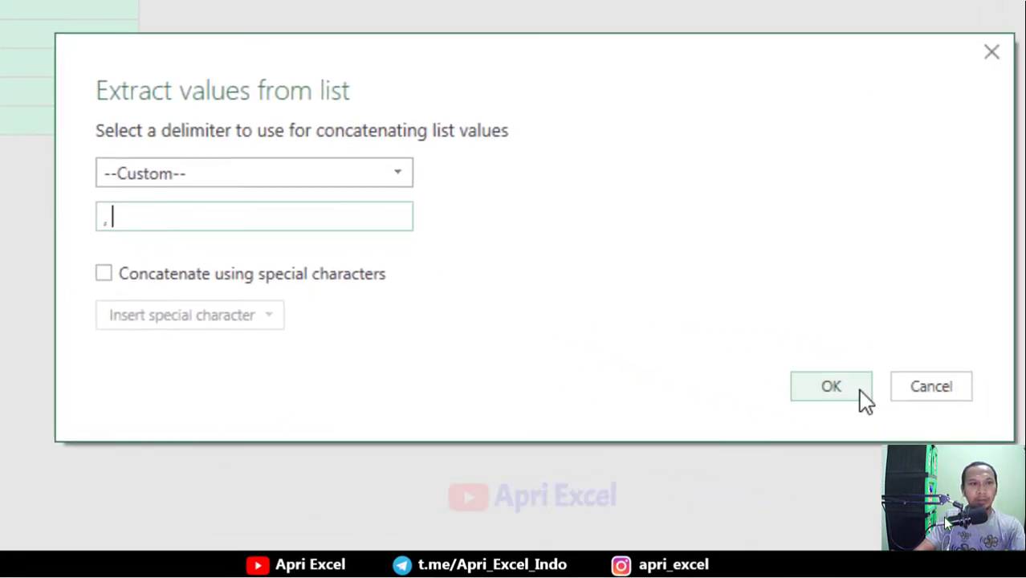
click(832, 386)
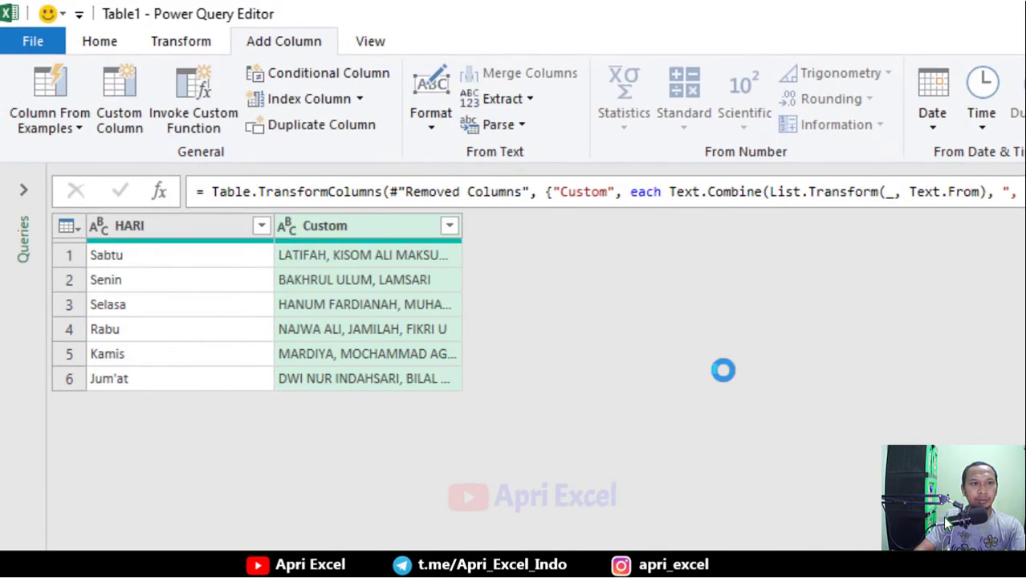
- Widen the Custom column and rename it to NAMA
drag(462, 226, 677, 249)
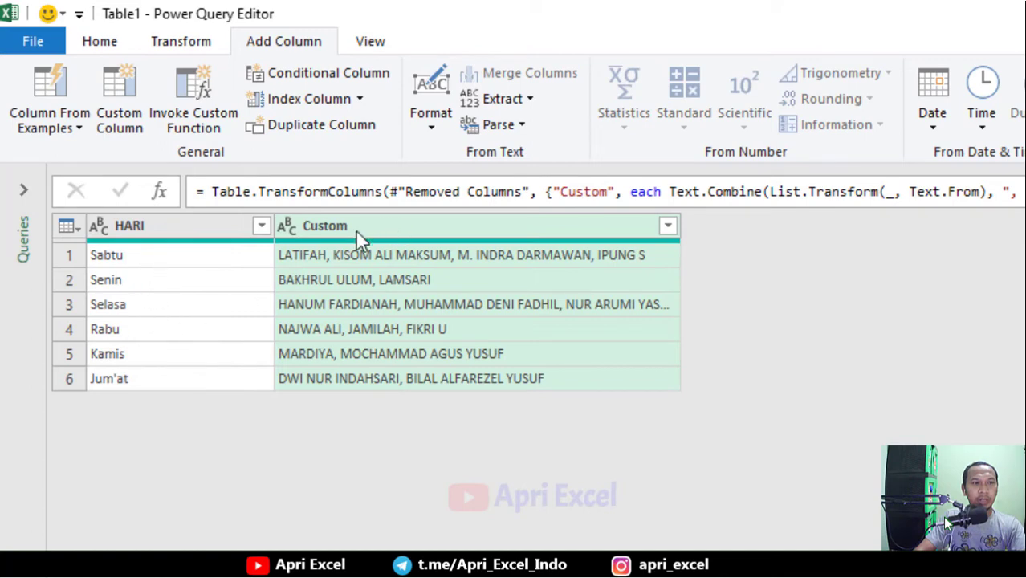
double_click(333, 224)
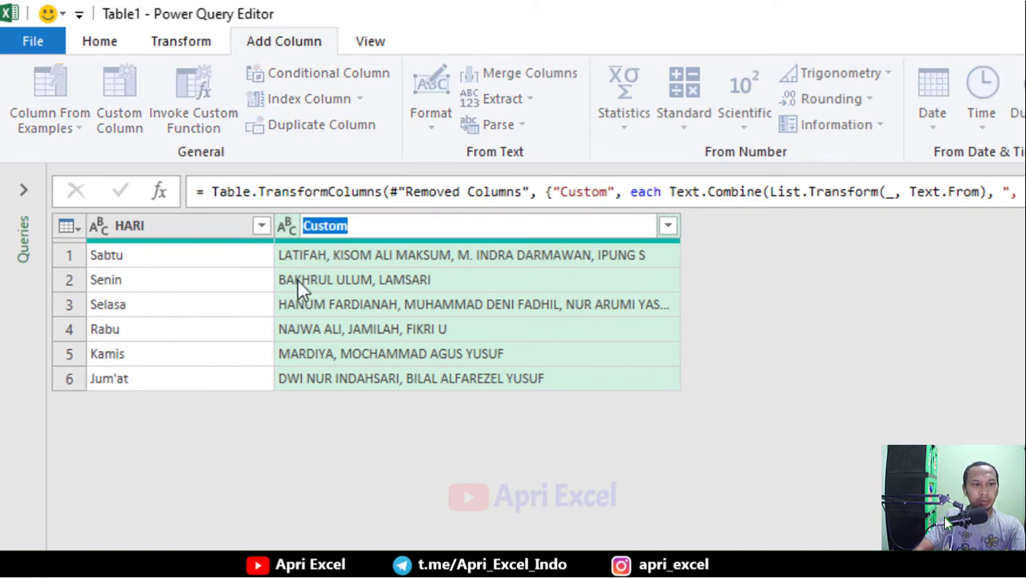
text(NA)
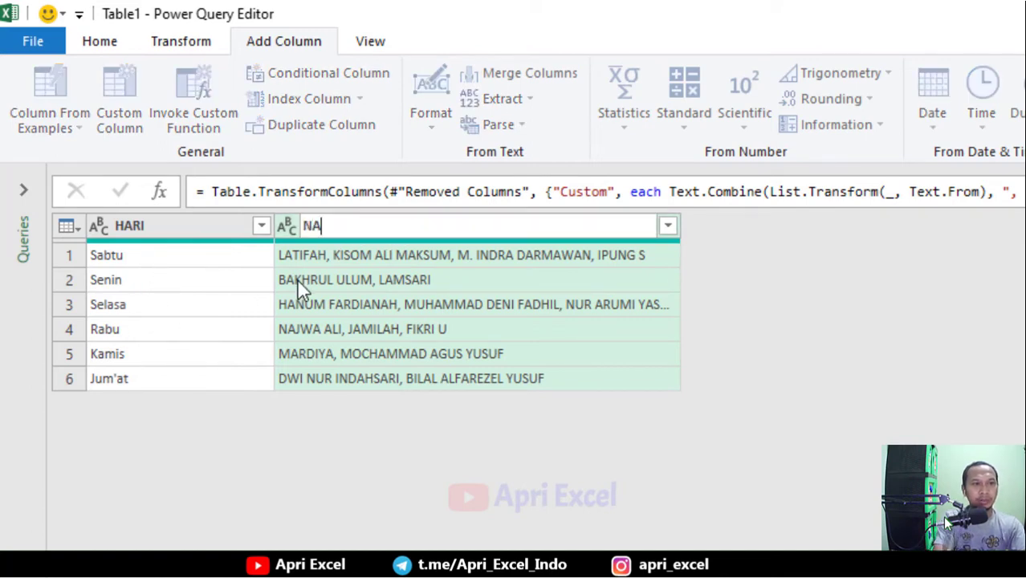
text(MA)
key(Return)
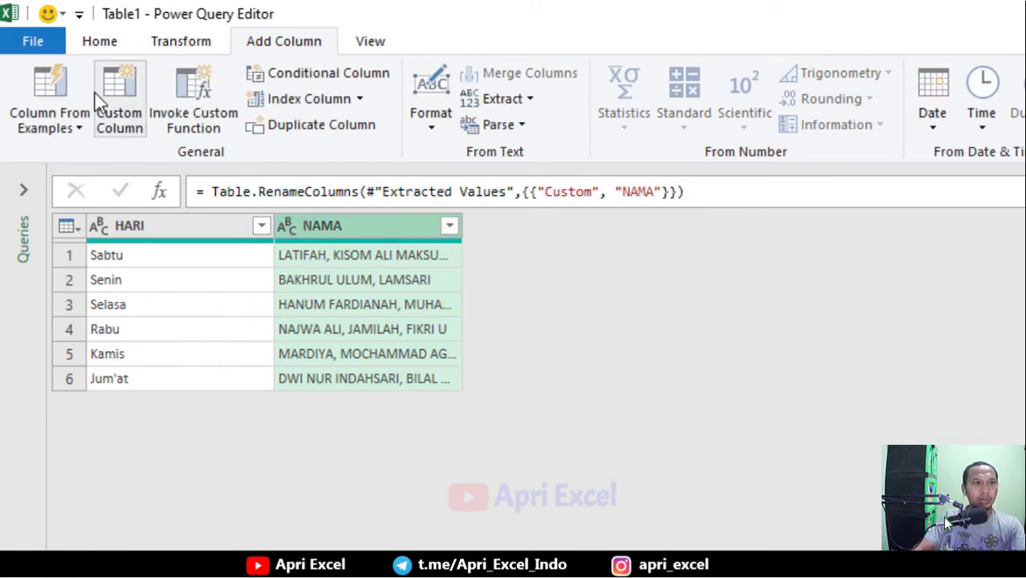
- Close & Load the query as a table on the existing worksheet at cell E11
click(97, 48)
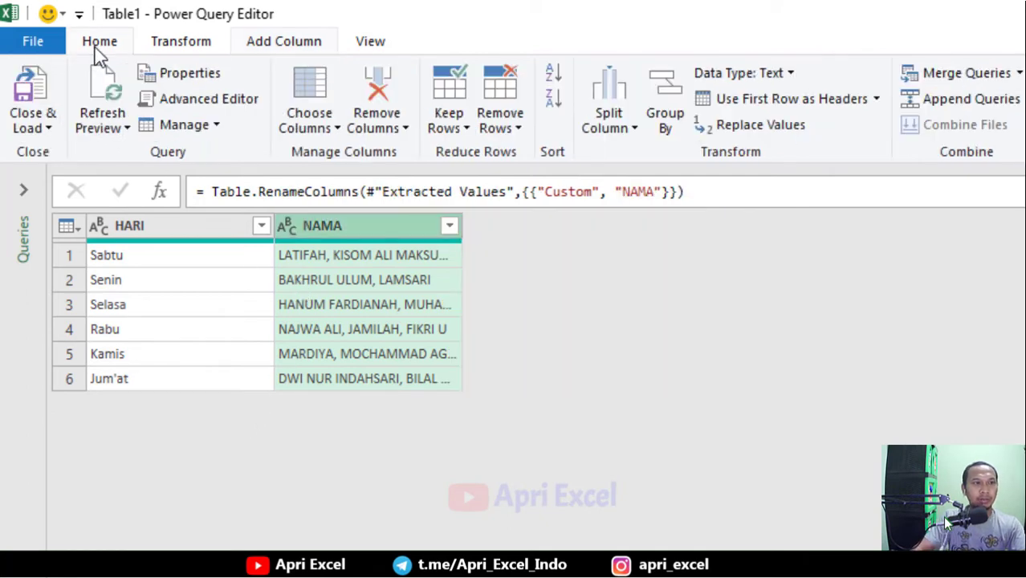
click(46, 129)
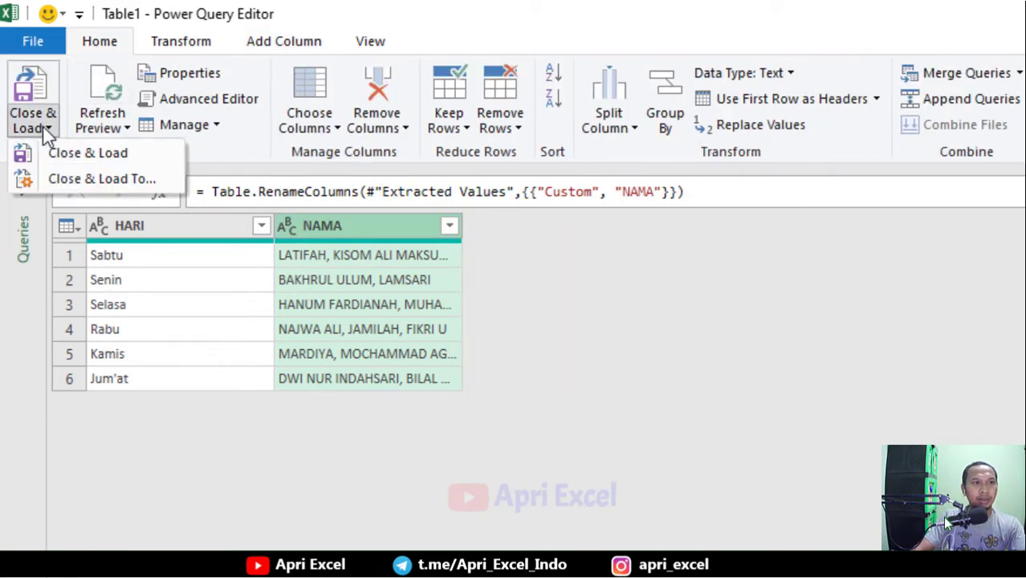
click(71, 180)
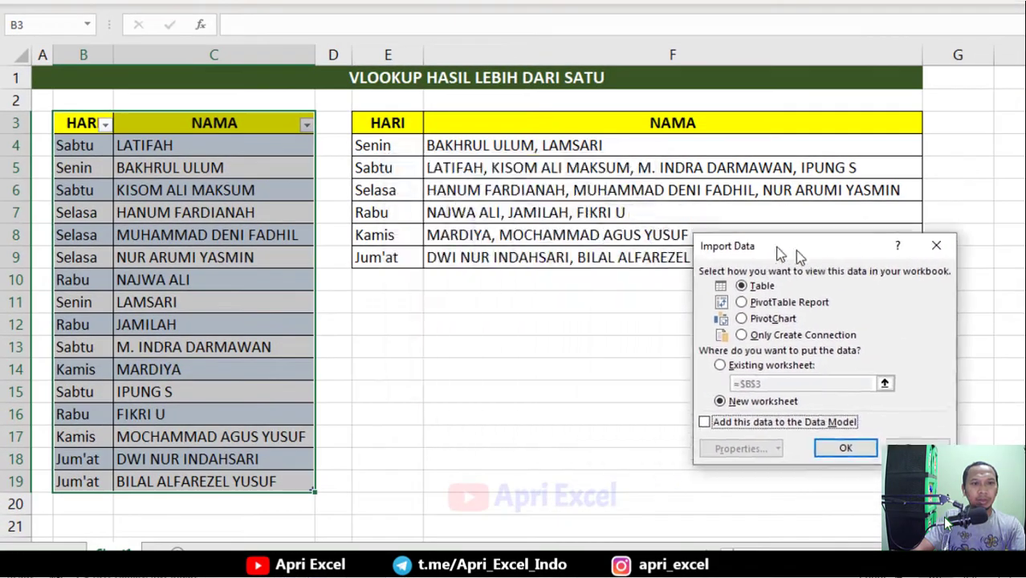
drag(474, 173, 765, 288)
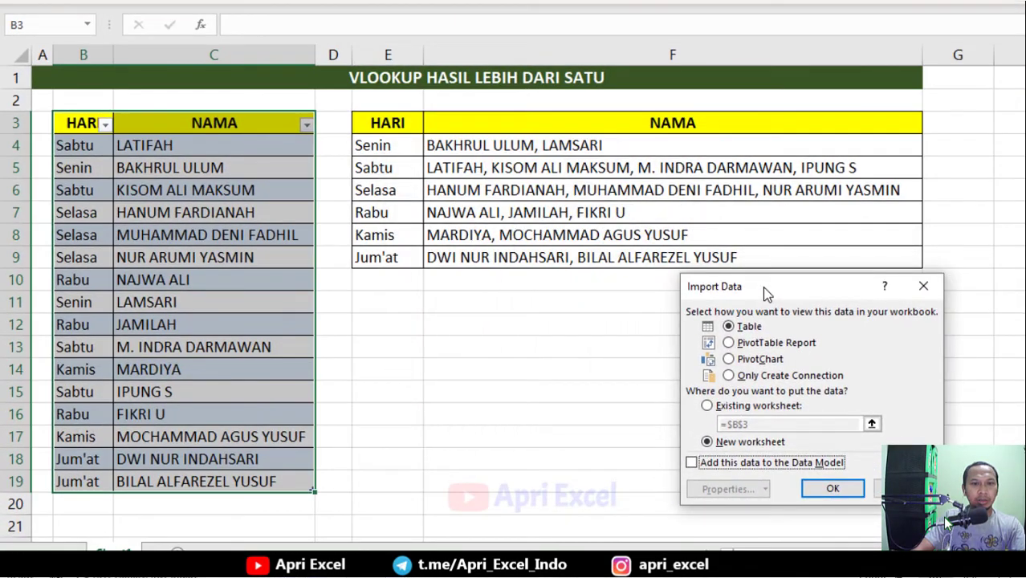
click(732, 406)
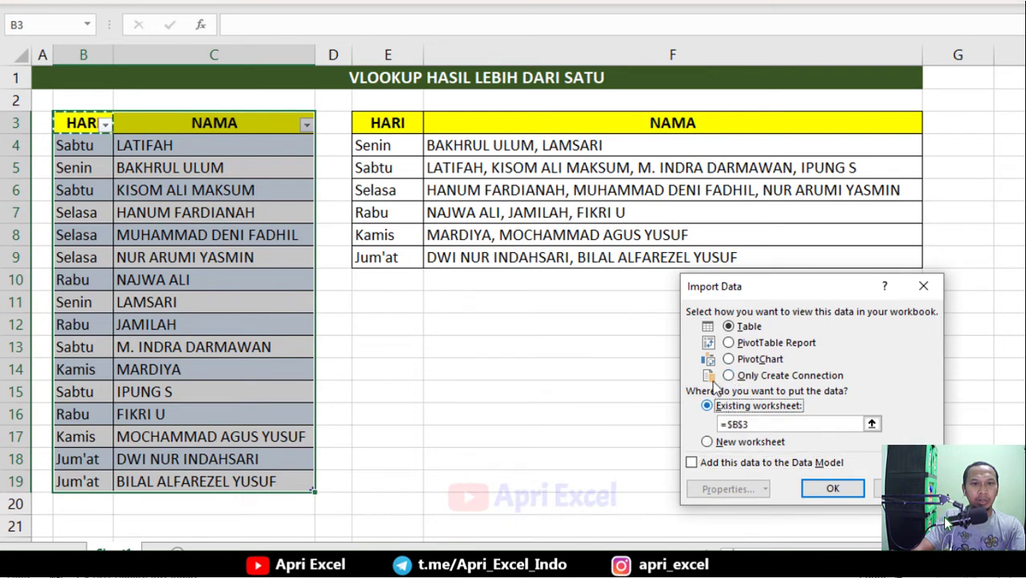
click(755, 425)
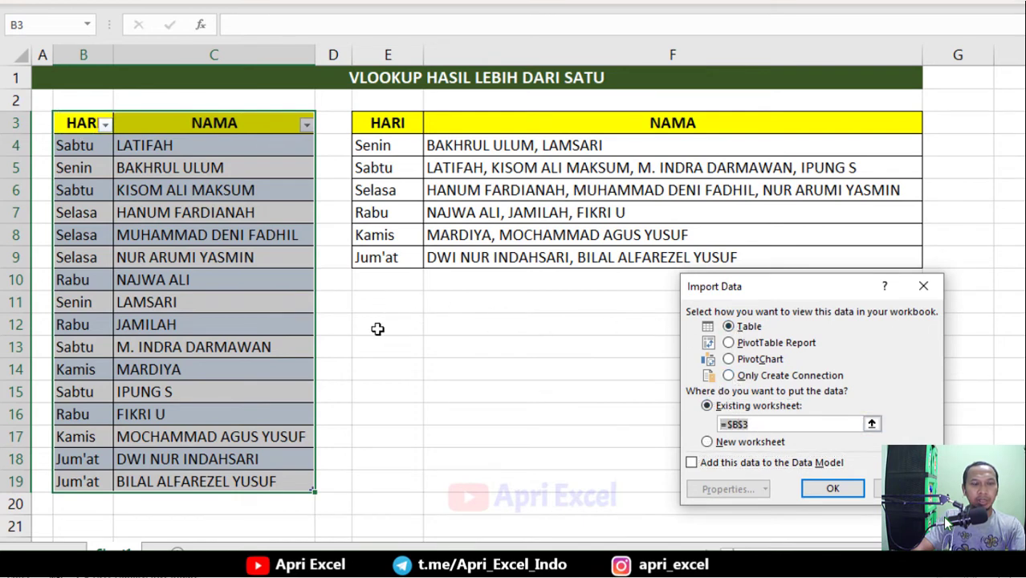
click(376, 302)
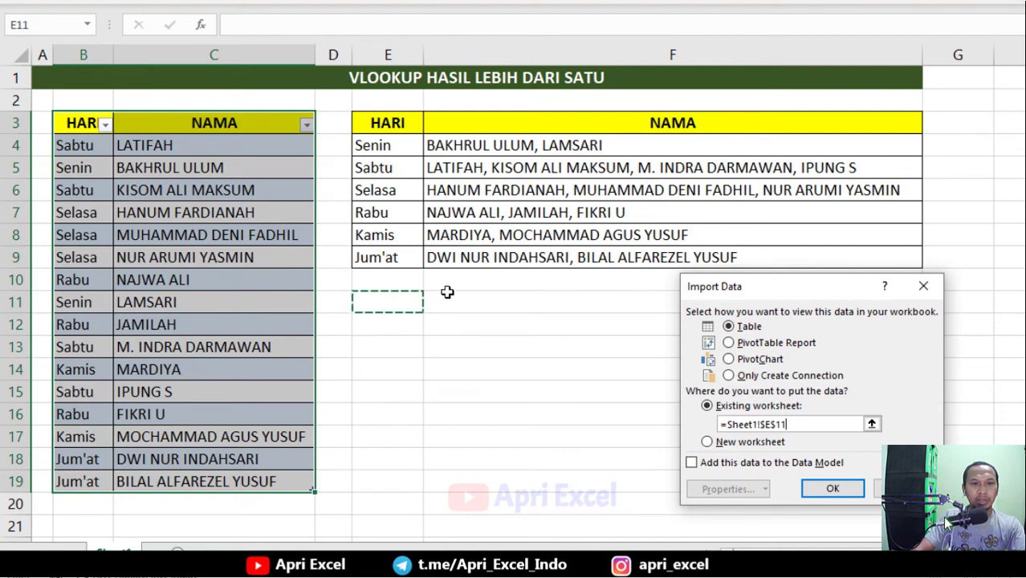
click(832, 489)
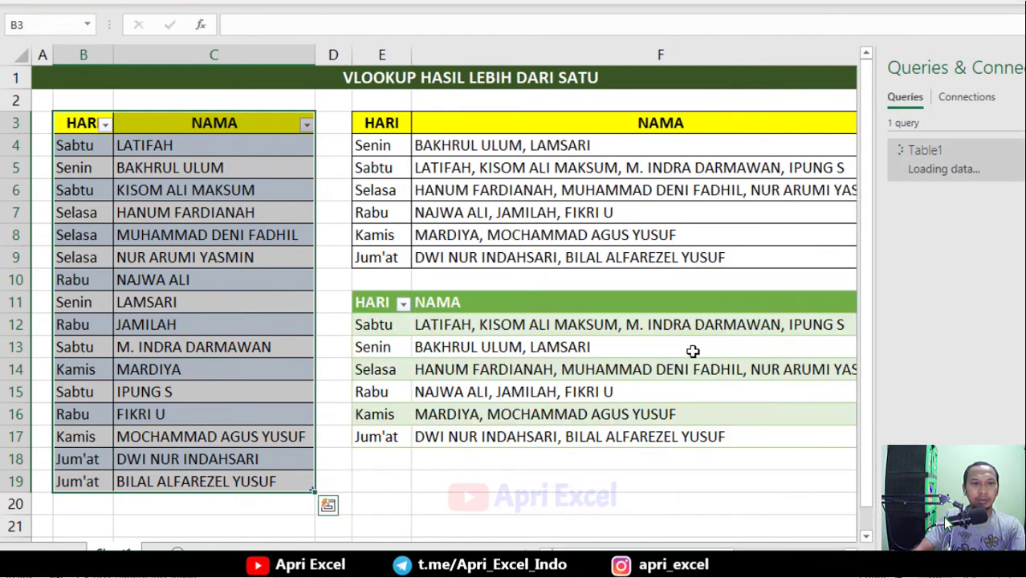
click(566, 361)
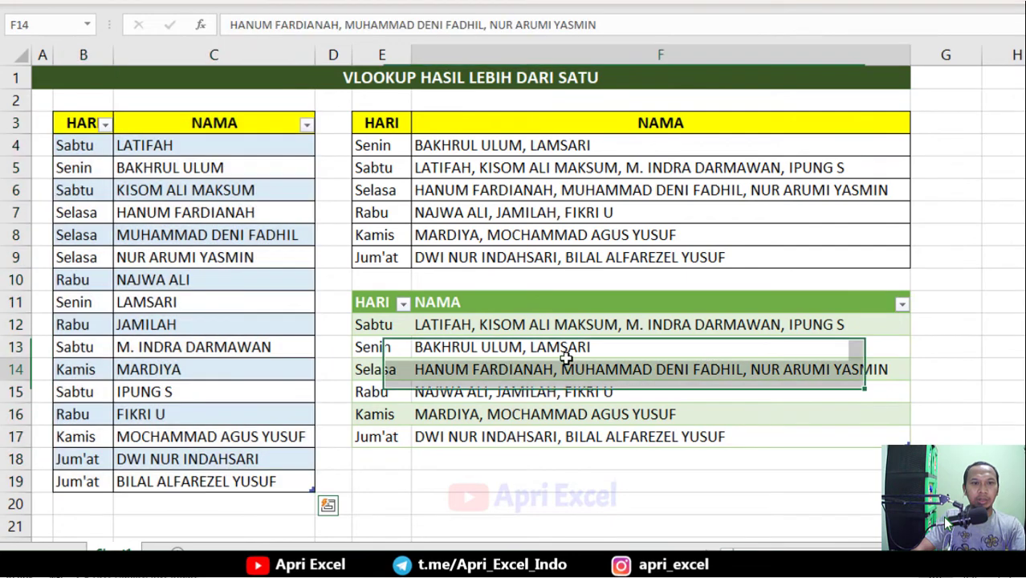
click(394, 387)
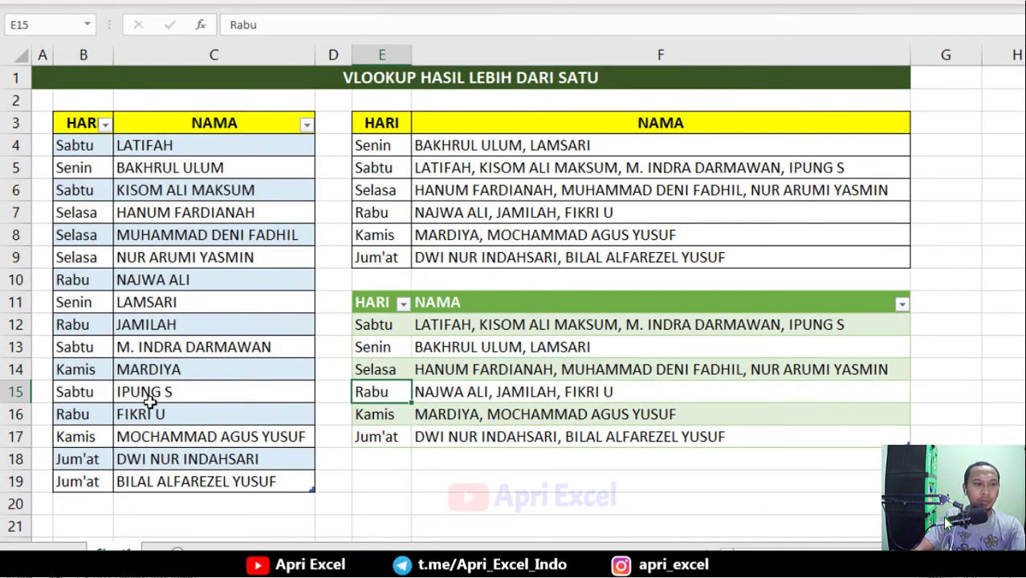
click(82, 504)
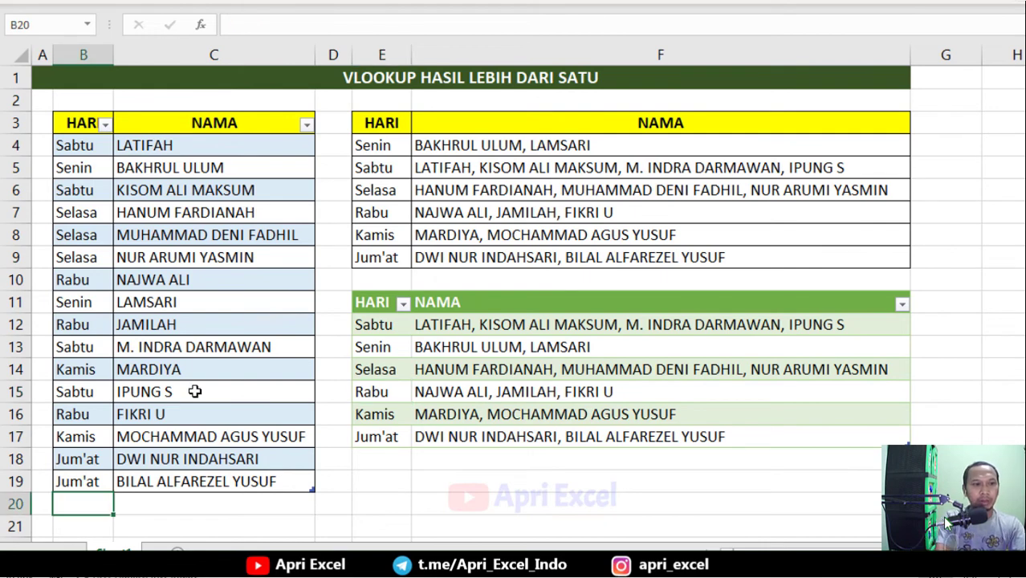
- Enter a new source row with Rabu in B20 and Apri Excel in C20
text(Rabu)
key(Tab)
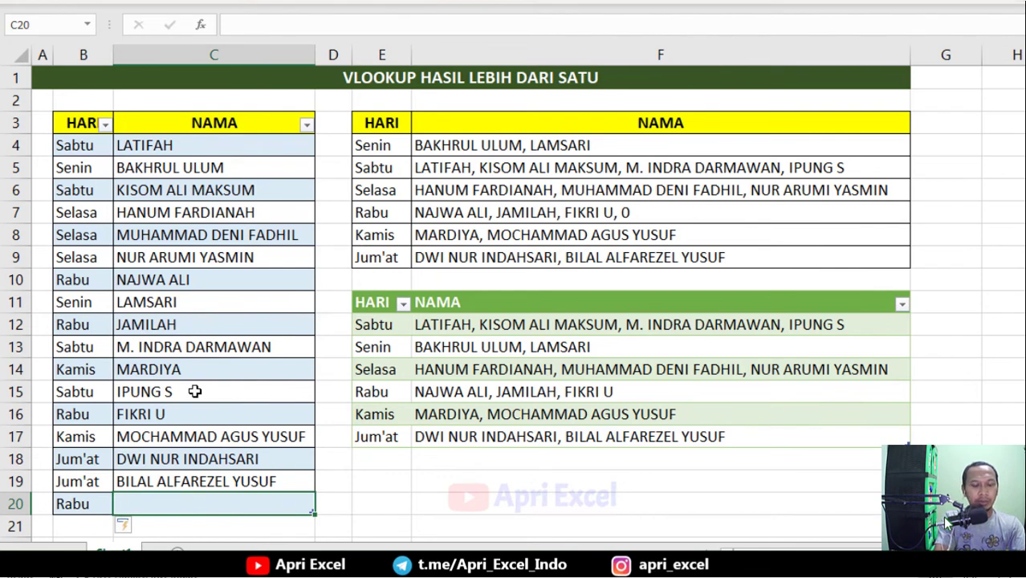
text(Apri Excel)
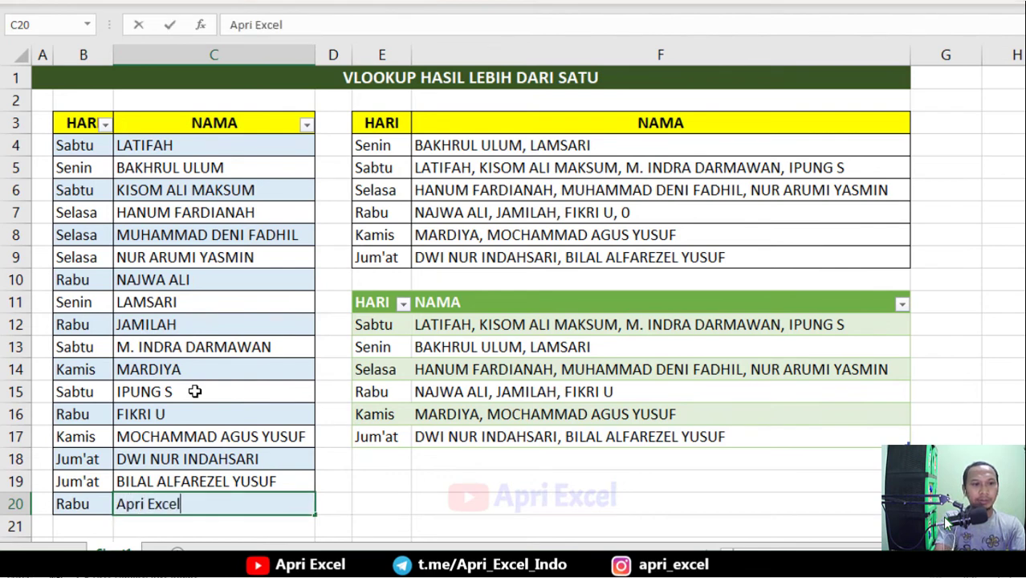
key(Return)
- Compare Rabu's names in formula cell F7 with the query table's Rabu row in F15
click(637, 370)
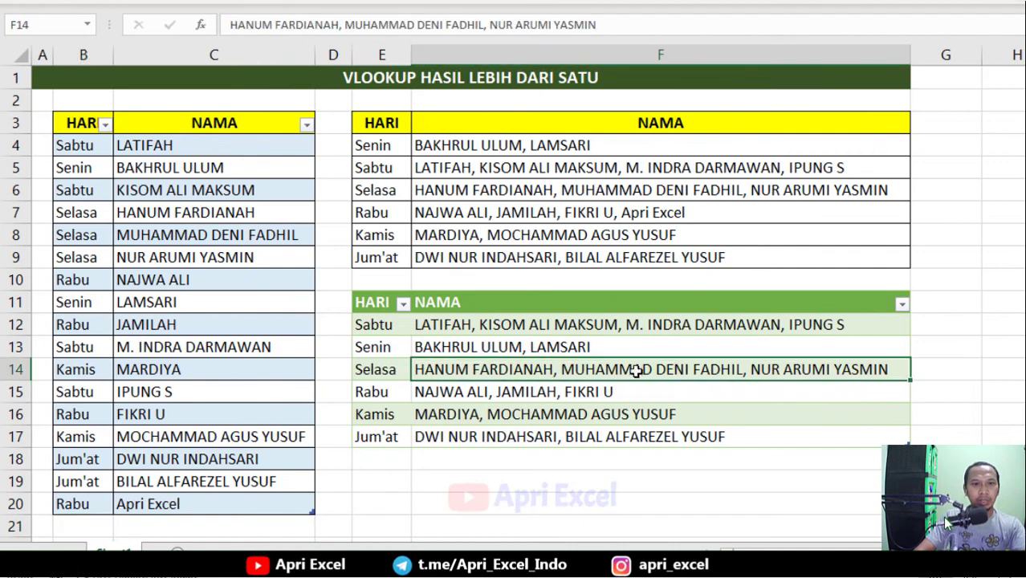
click(685, 210)
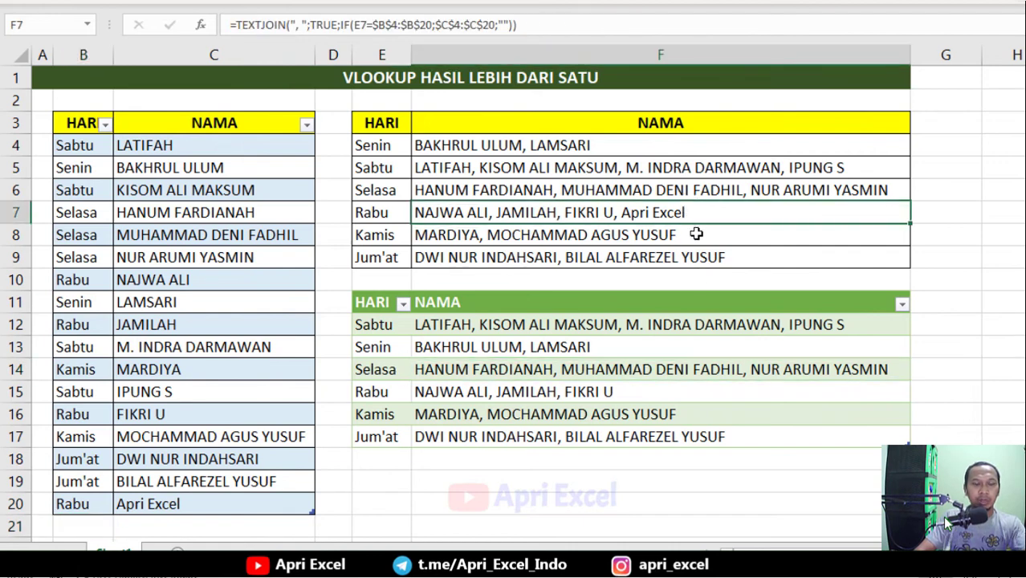
click(522, 389)
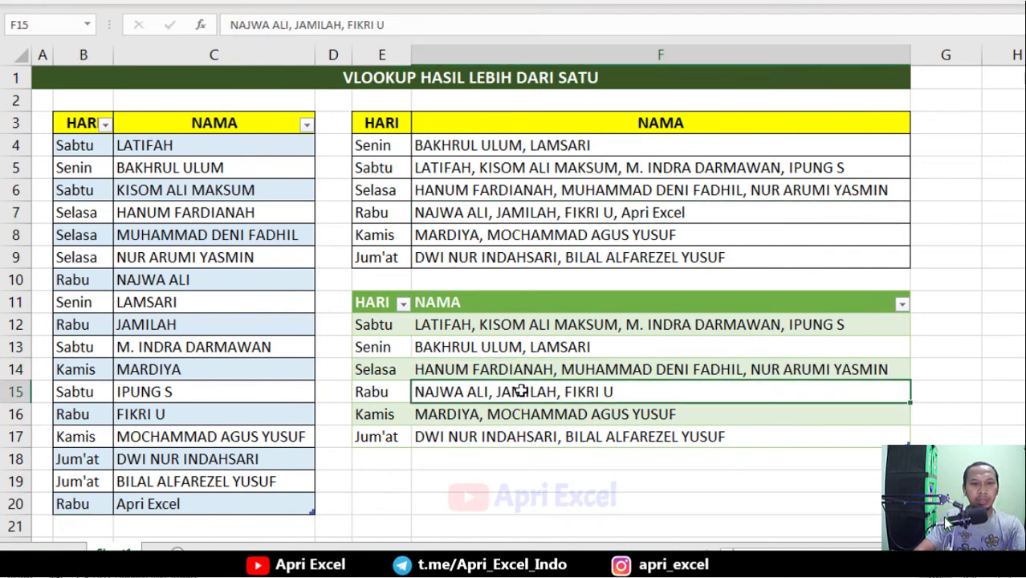
- Refresh the loaded Power Query table to pick up the new Rabu row
right_click(522, 391)
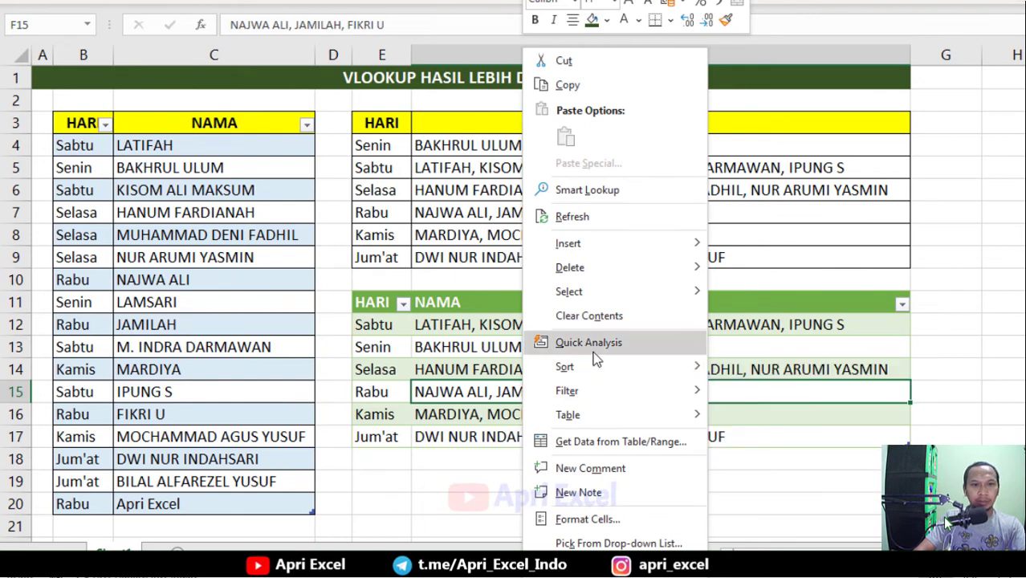
click(621, 218)
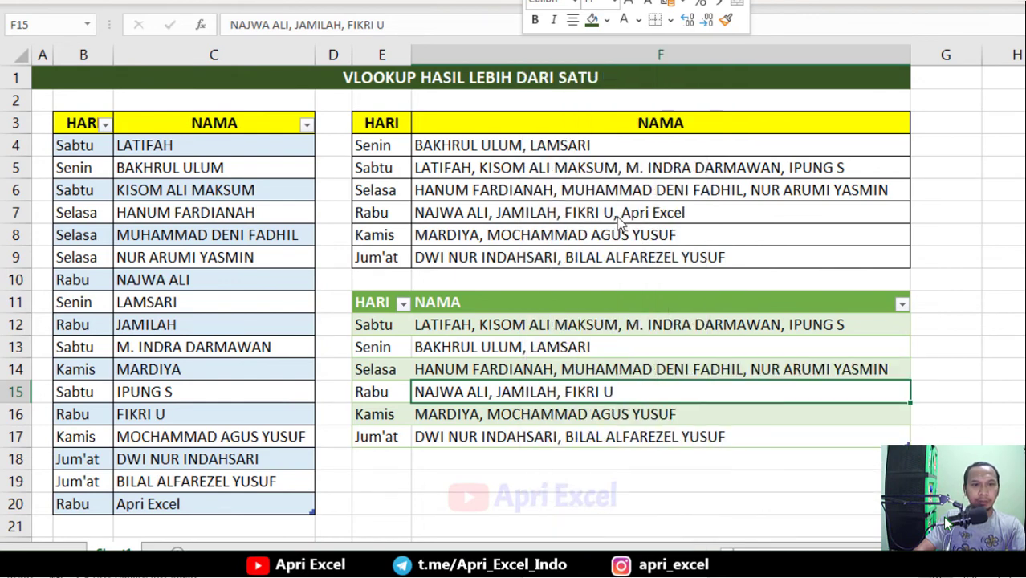